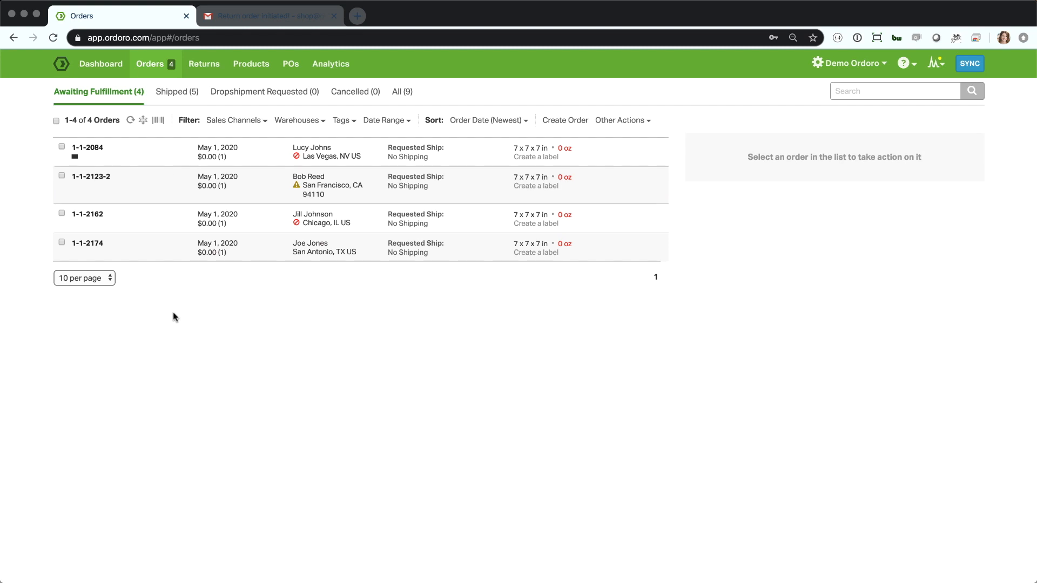
# Initiate a return (RMA) for the shipped two-item order going to New York, keeping the suggested RMA ID.
pyautogui.click(186, 93)
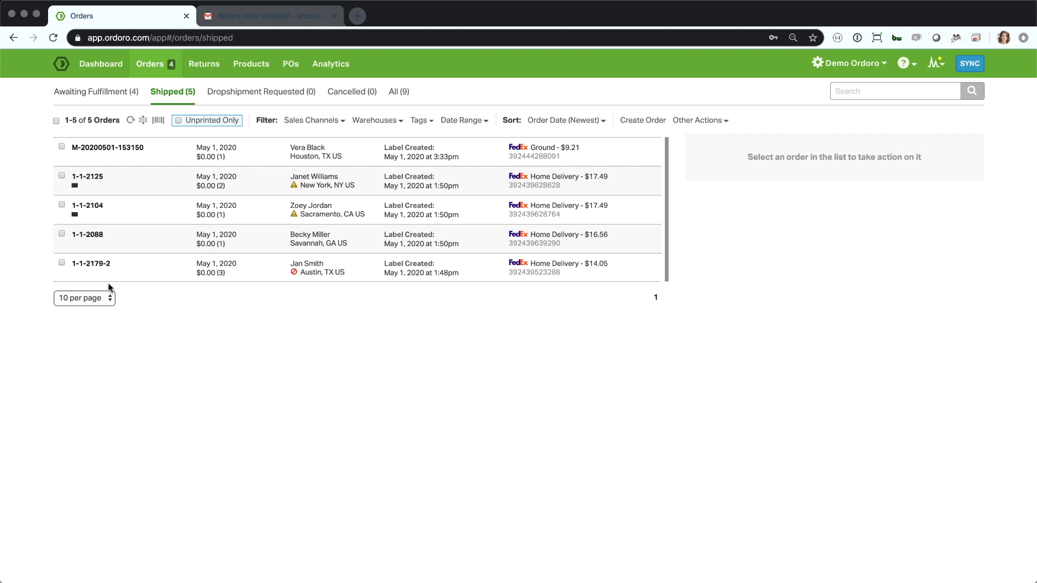
pyautogui.click(62, 177)
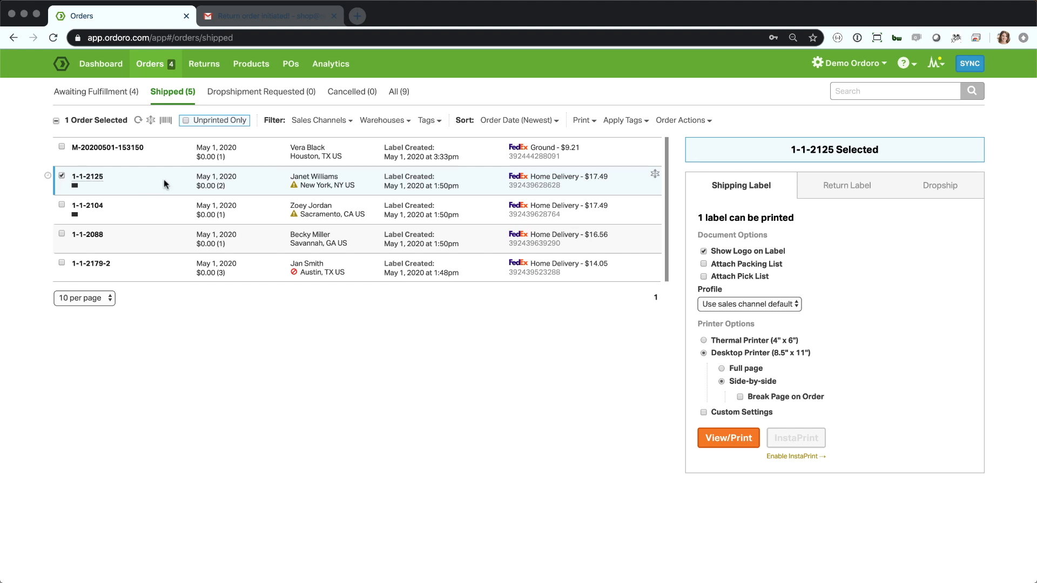
pyautogui.click(687, 121)
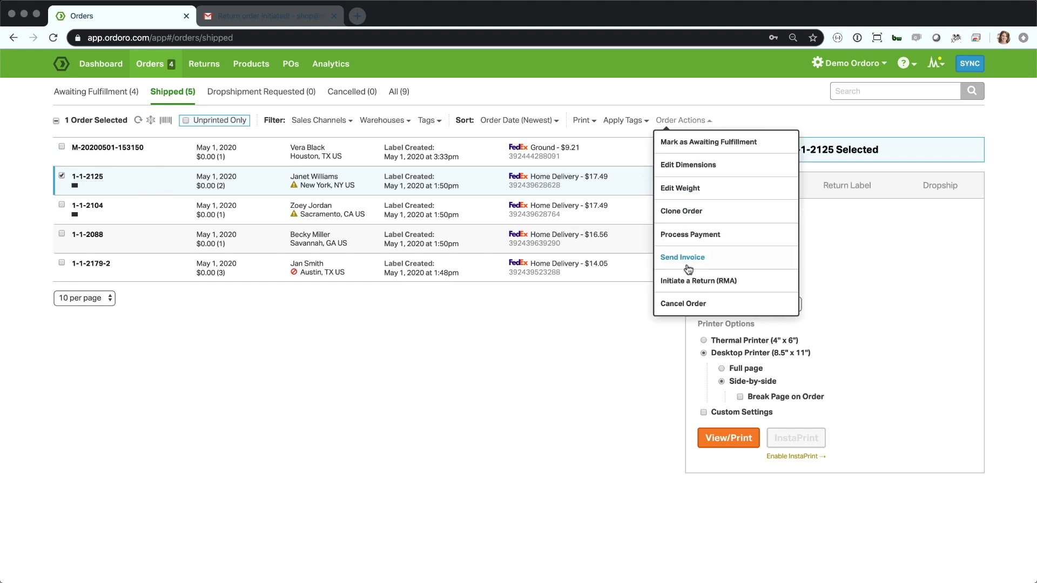
pyautogui.click(691, 282)
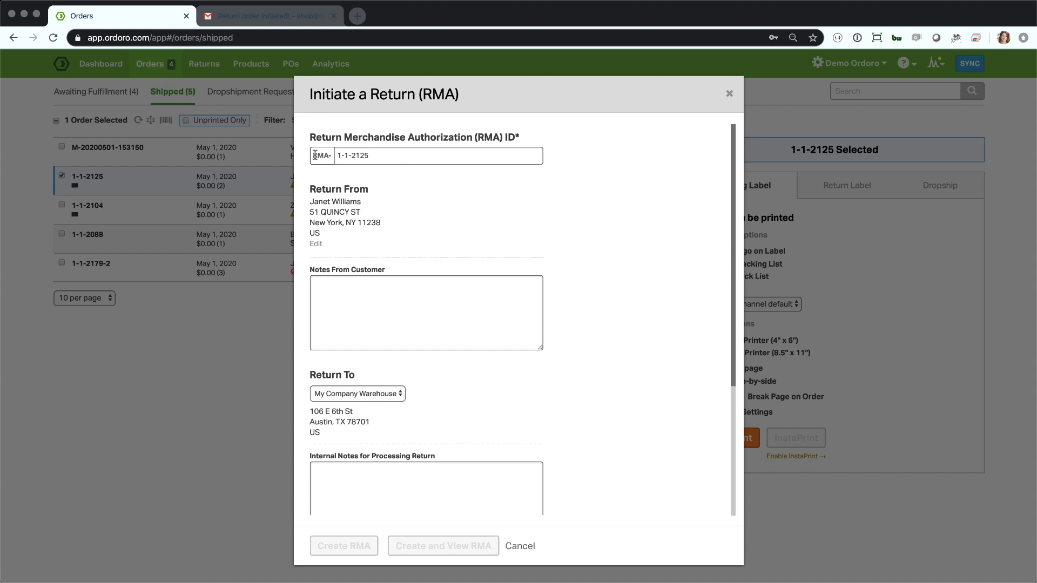
pyautogui.click(374, 156)
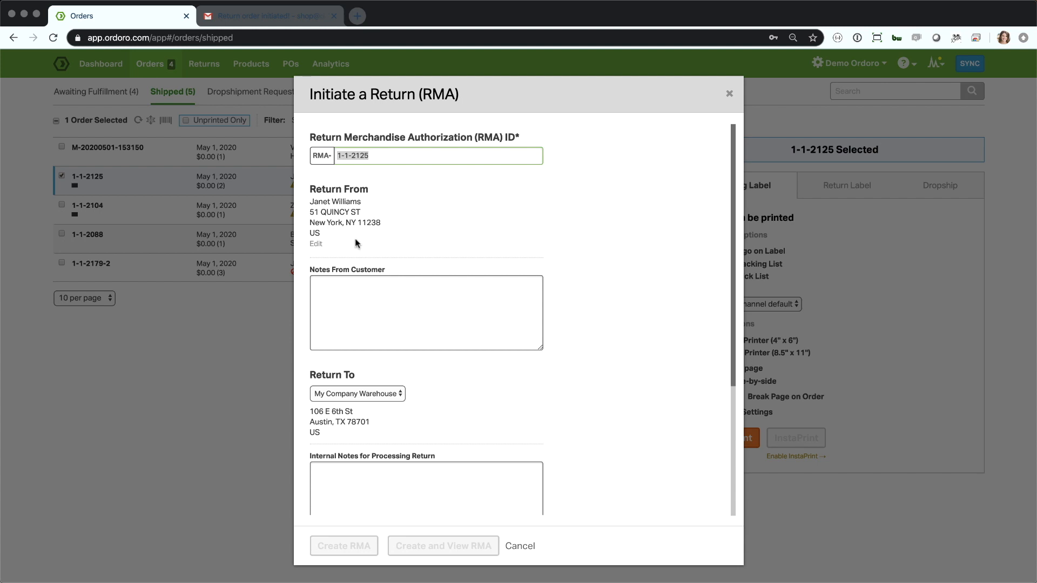
# Include the Medium Tee in the items to be returned.
pyautogui.scroll(-1, 375, 281)
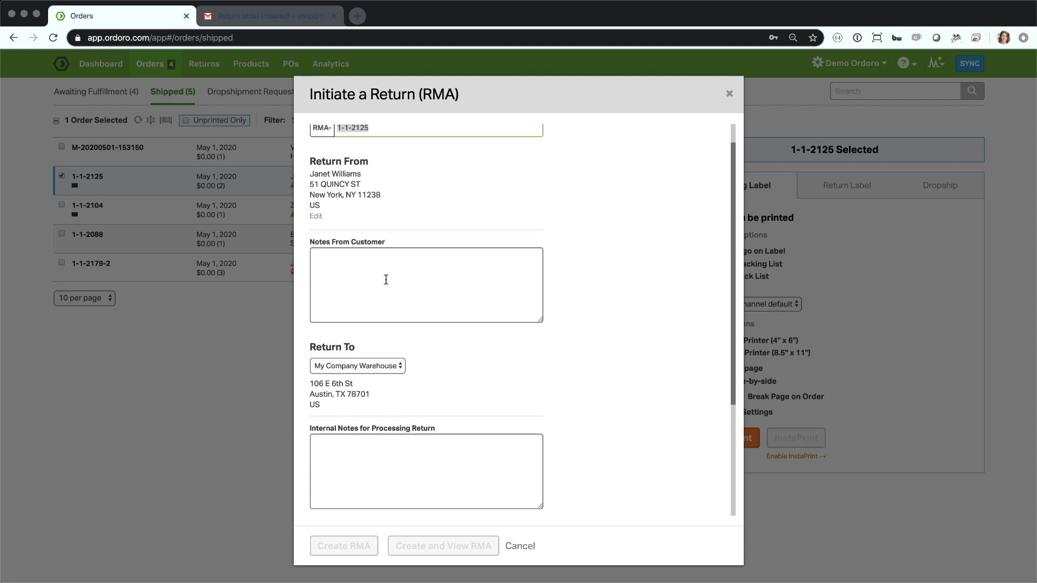
pyautogui.scroll(-2, 471, 247)
pyautogui.click(469, 234)
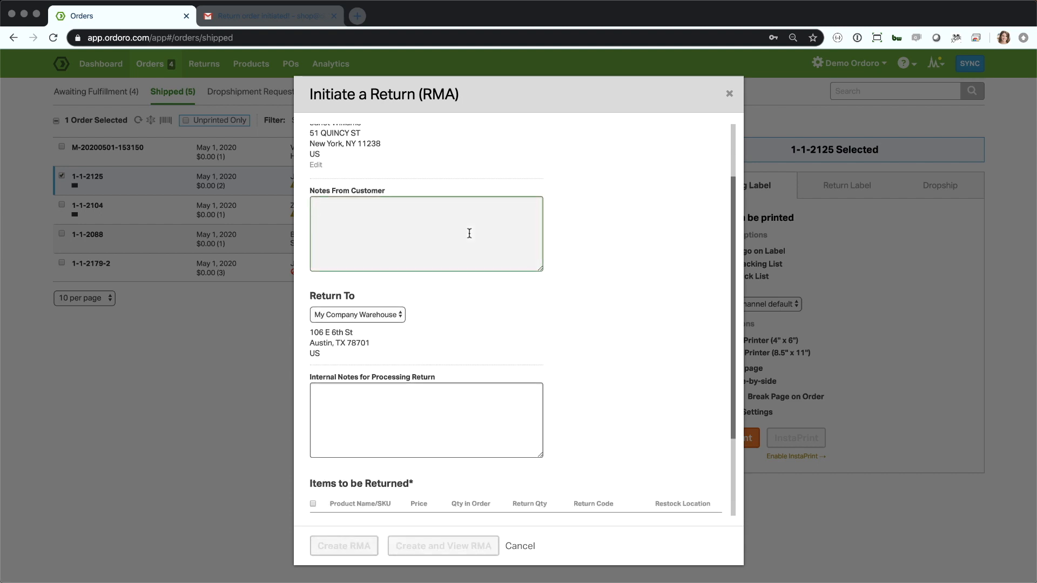
pyautogui.scroll(-3, 469, 233)
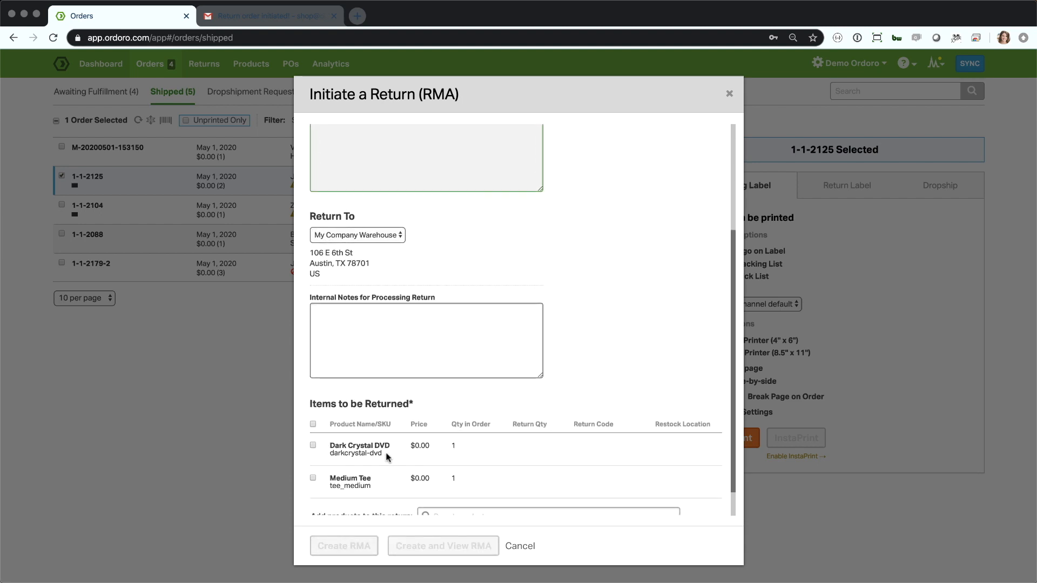
pyautogui.click(313, 478)
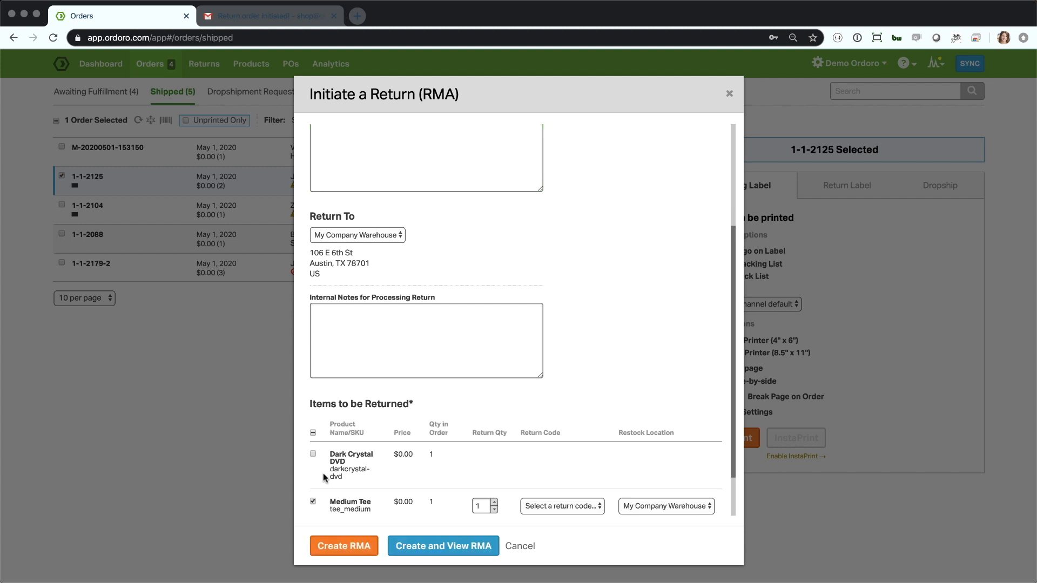
# Enter "Wrong size." as the note from the customer.
pyautogui.scroll(2, 458, 401)
pyautogui.click(433, 198)
pyautogui.write('Wrong size.')
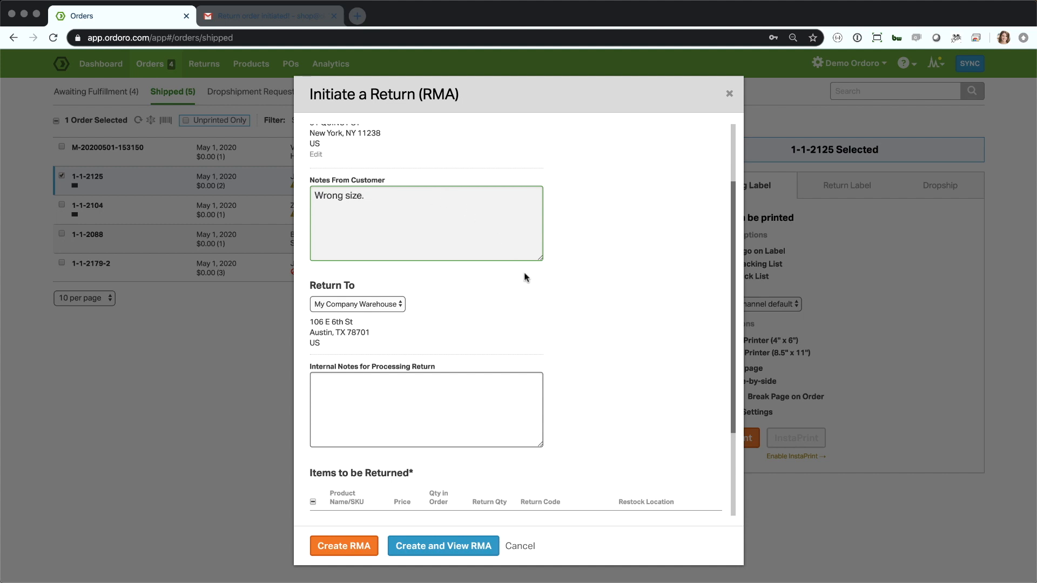
pyautogui.scroll(-1, 527, 271)
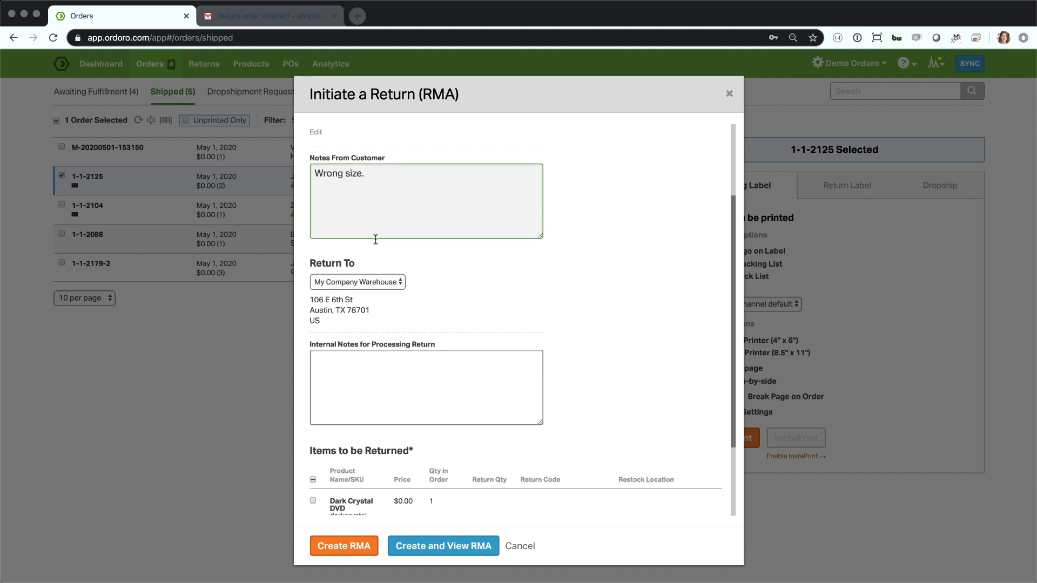
pyautogui.scroll(-2, 349, 249)
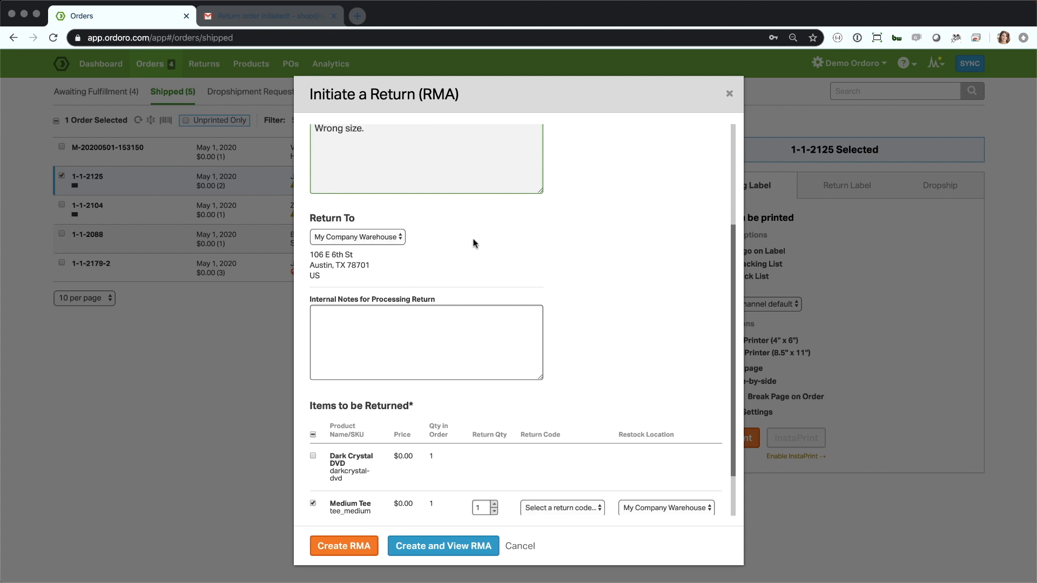
pyautogui.click(390, 239)
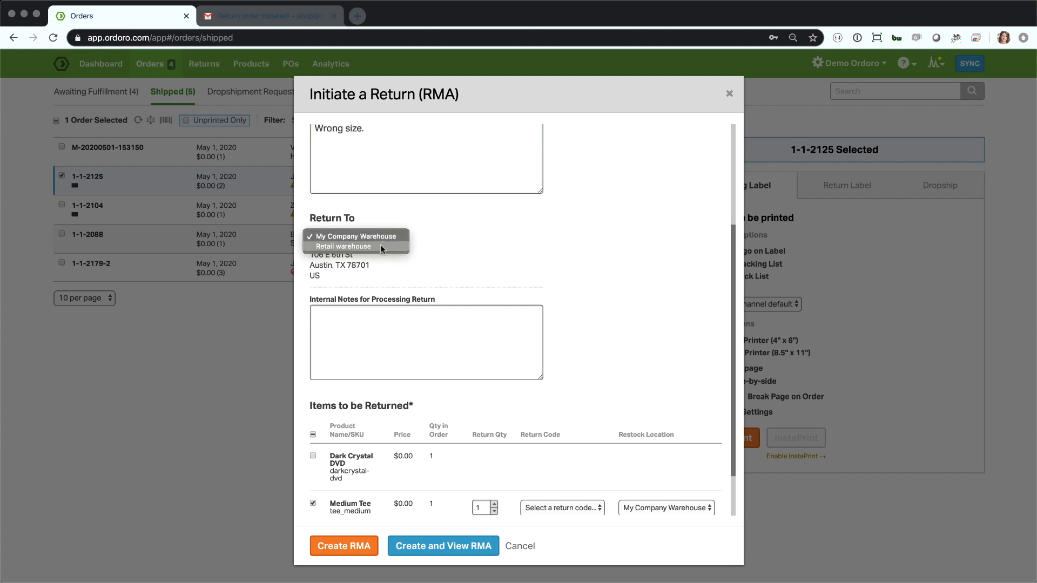
pyautogui.click(431, 238)
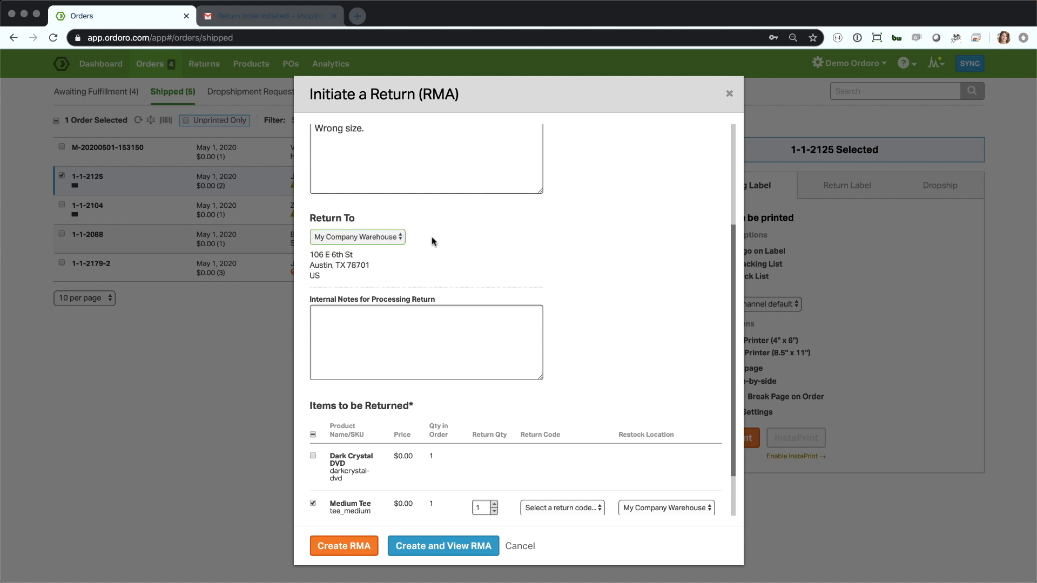
# Enter "Check for wear and tear." as the internal note for processing the return.
pyautogui.click(444, 316)
pyautogui.scroll(-1, 523, 283)
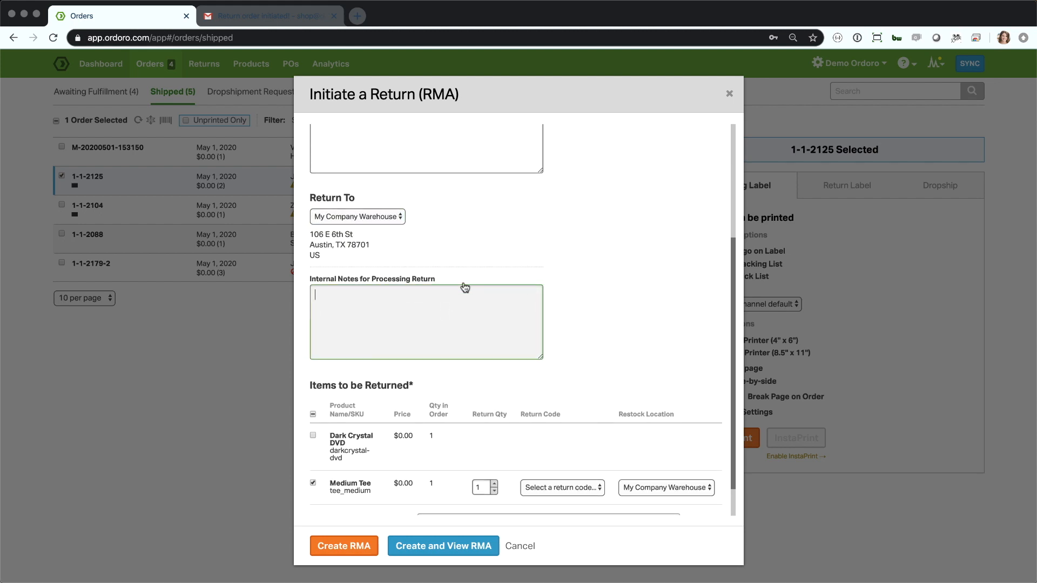
pyautogui.write('M')
pyautogui.press('BackSpace')
pyautogui.write('Check for wear and tesr')
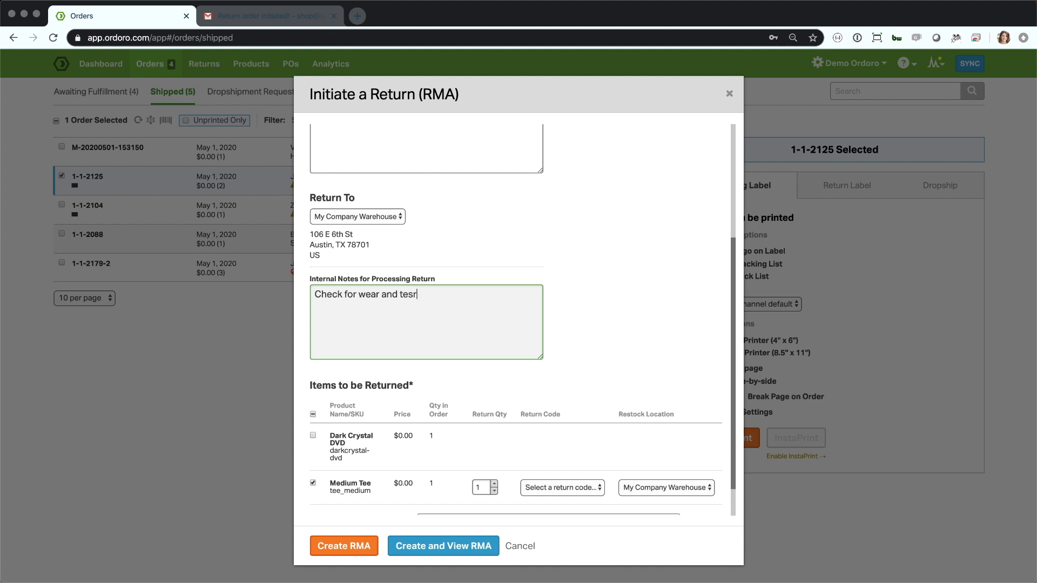
pyautogui.press('BackSpace')
pyautogui.press('BackSpace')
pyautogui.write('ar.')
# Set the Medium Tee's return code to wrong_size.
pyautogui.scroll(-1, 610, 306)
pyautogui.scroll(3, 603, 330)
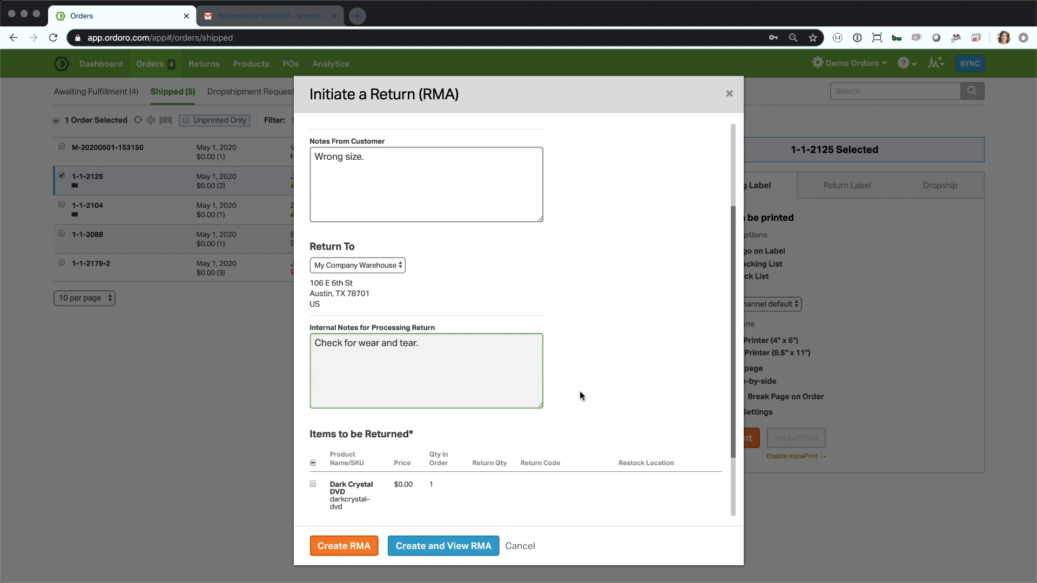
pyautogui.scroll(-3, 559, 373)
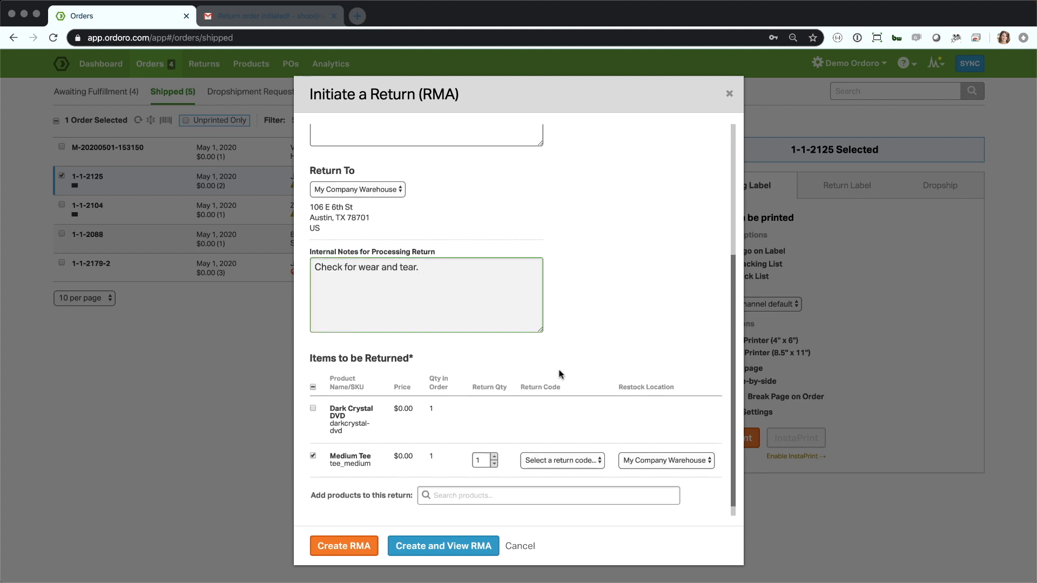
pyautogui.scroll(-1, 558, 373)
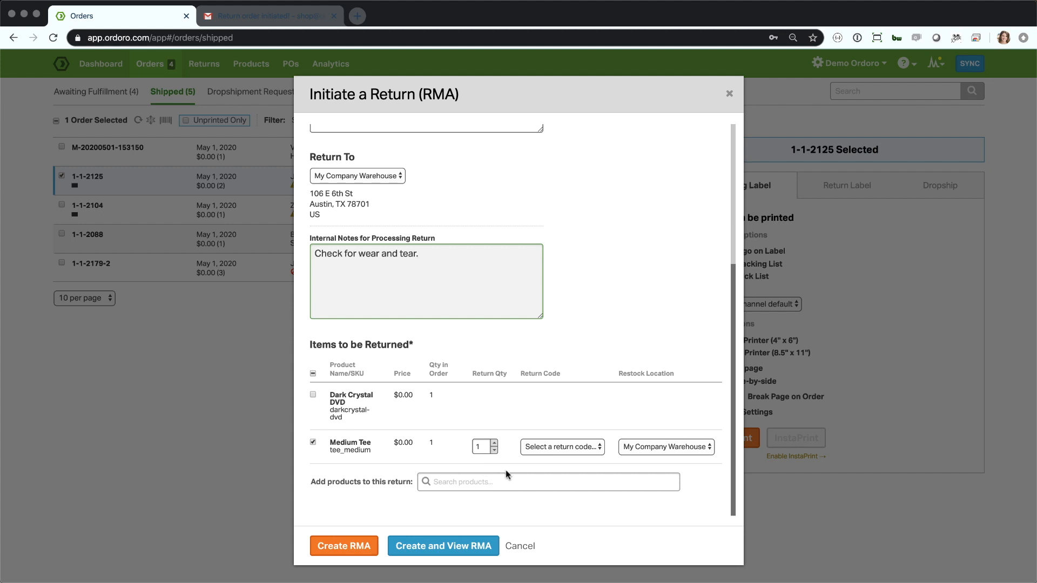
pyautogui.click(567, 449)
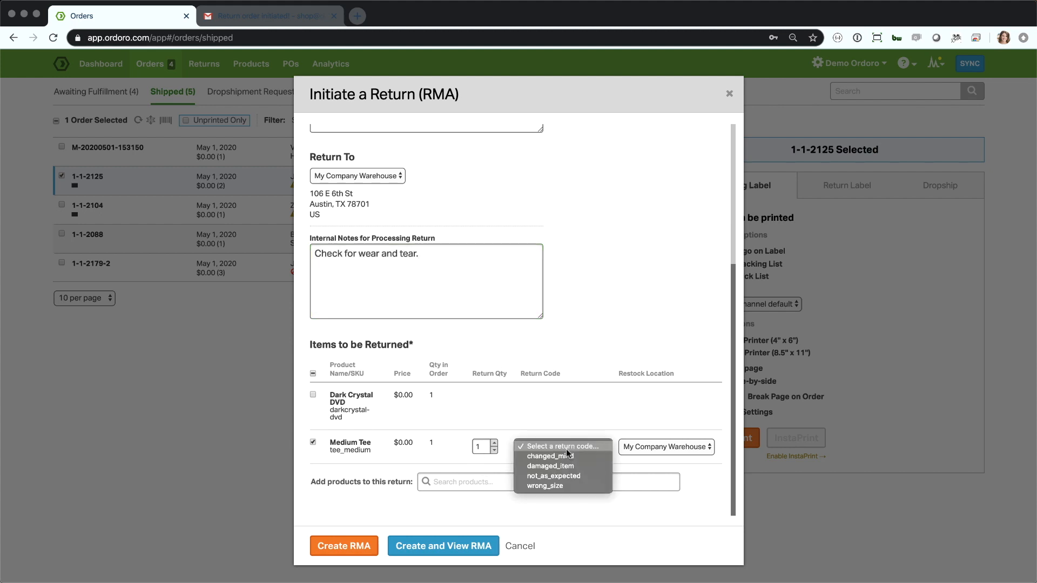
pyautogui.click(559, 486)
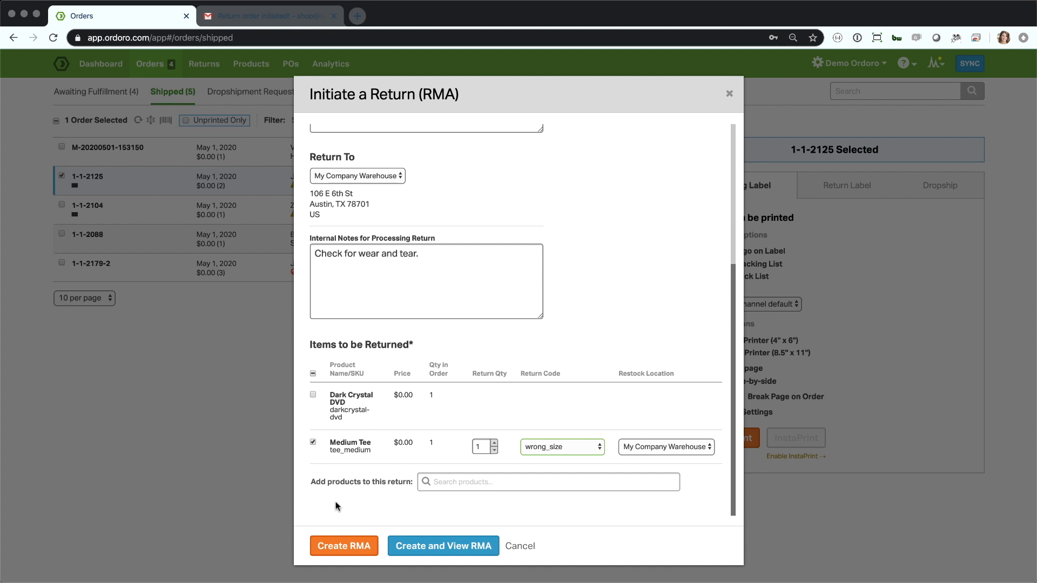
# Create the RMA with the entered details and go to the list of returns.
pyautogui.click(463, 482)
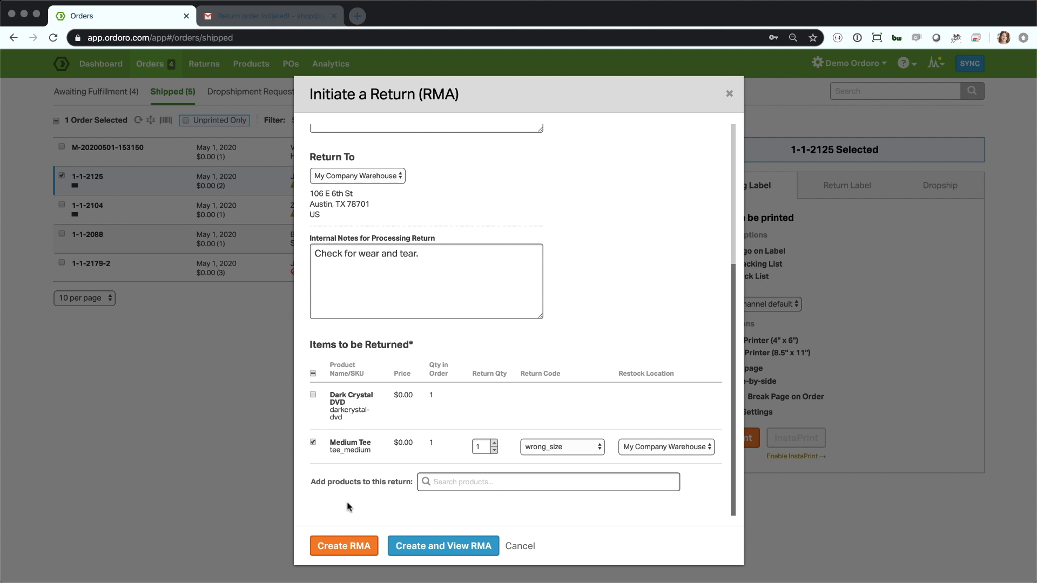
pyautogui.scroll(5, 437, 341)
pyautogui.scroll(-5, 437, 343)
pyautogui.click(342, 546)
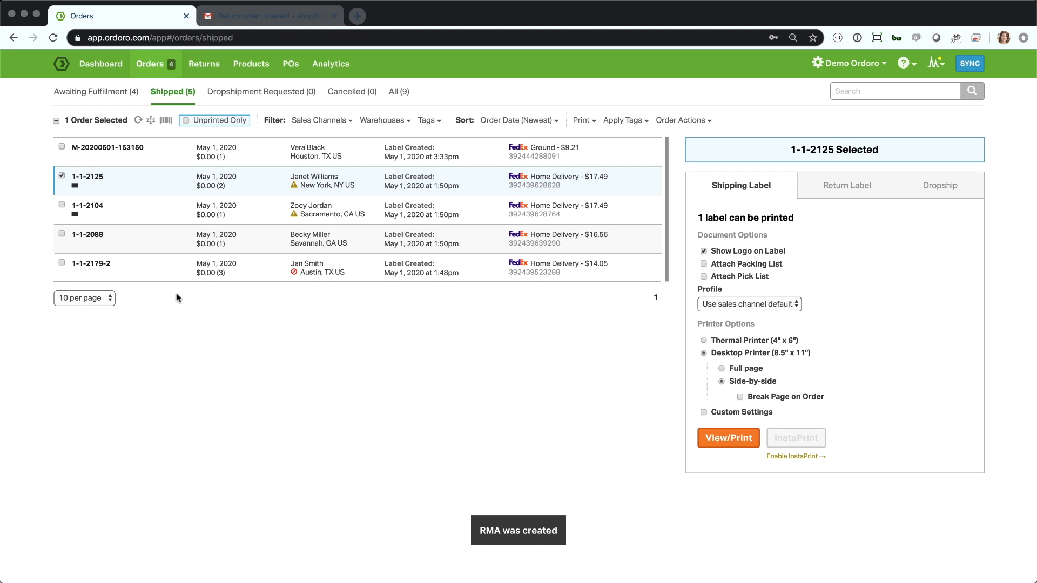
pyautogui.click(205, 65)
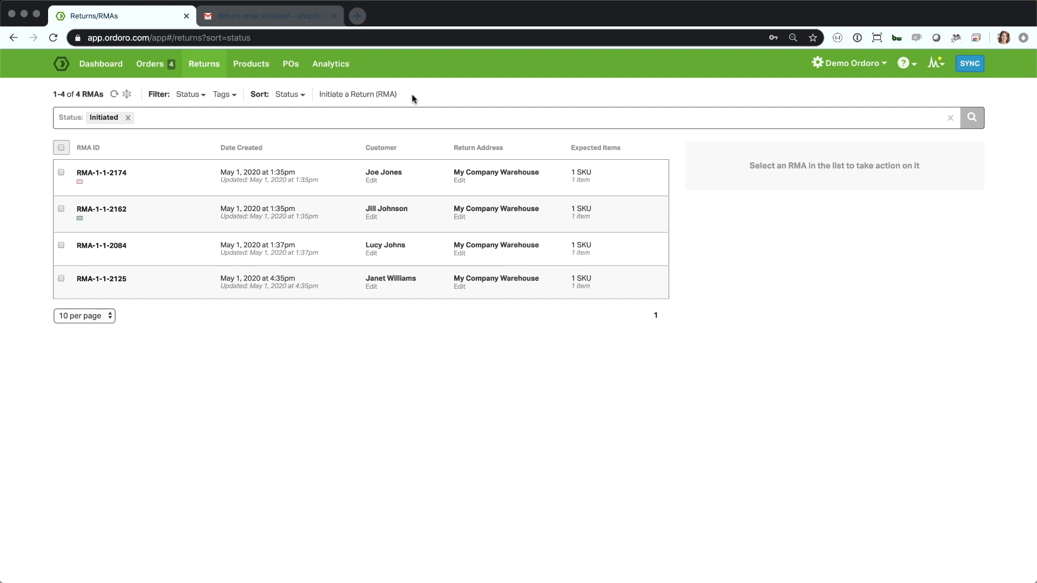
pyautogui.click(366, 94)
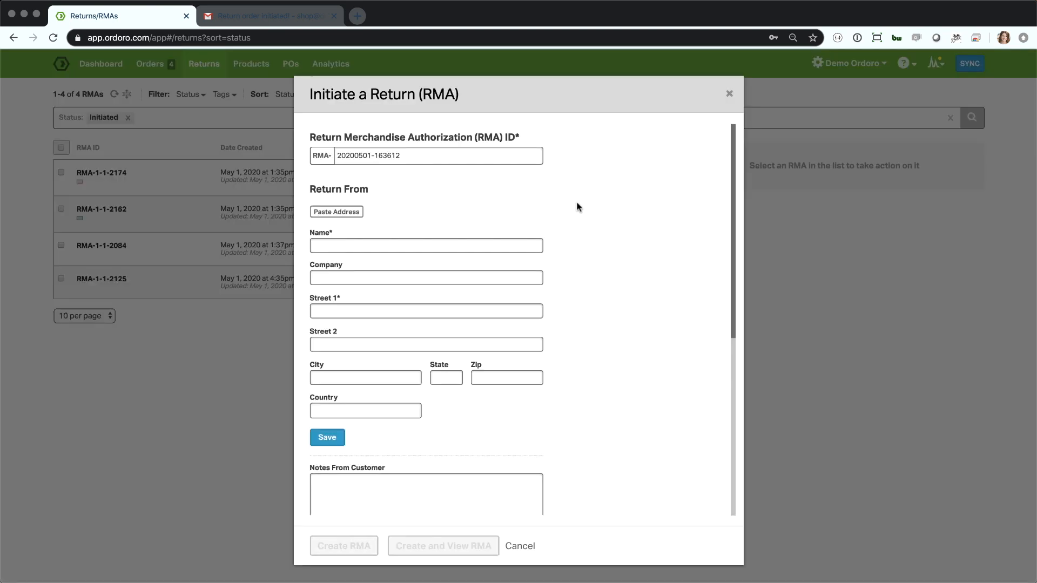
pyautogui.scroll(-3, 631, 233)
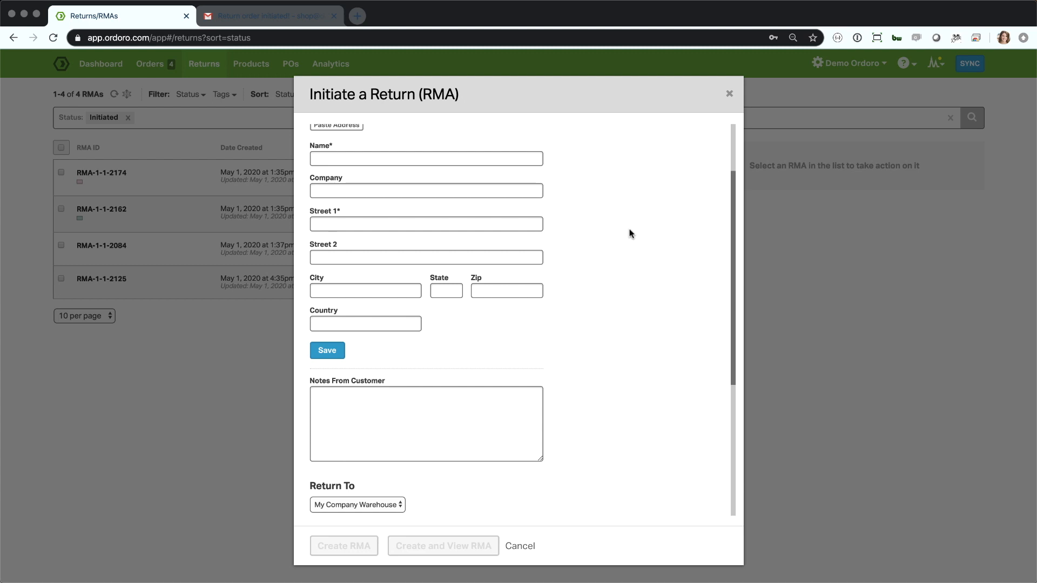
pyautogui.scroll(-8, 631, 233)
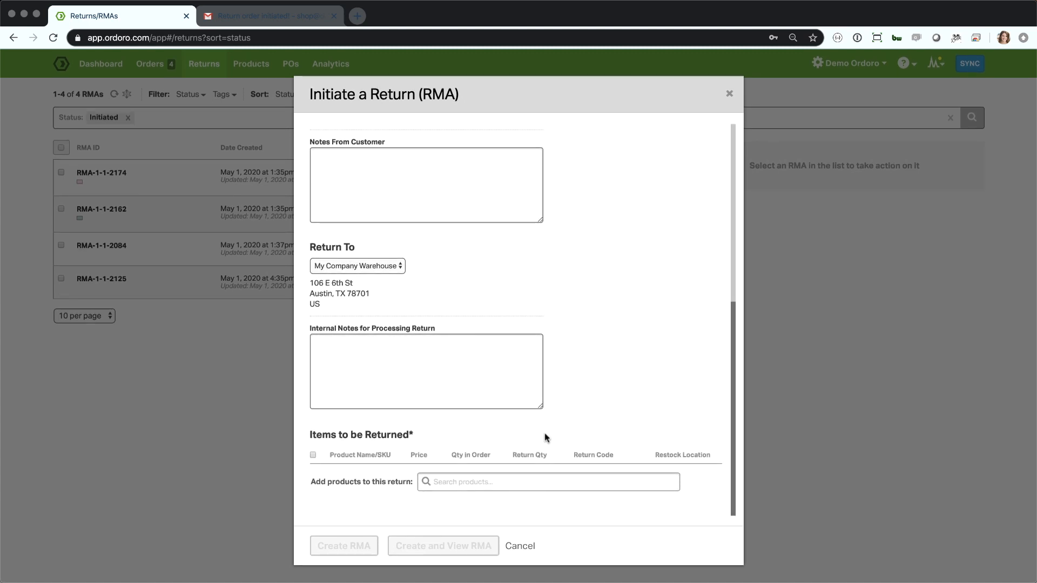
pyautogui.click(524, 547)
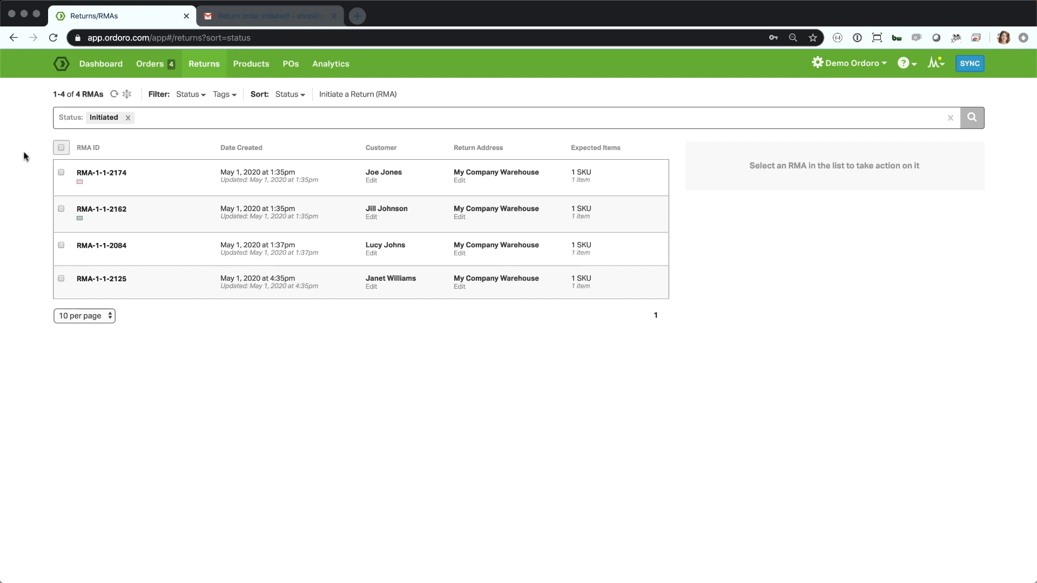
# Examine the status filter, tag filter and sort options available for the returns list.
pyautogui.click(189, 95)
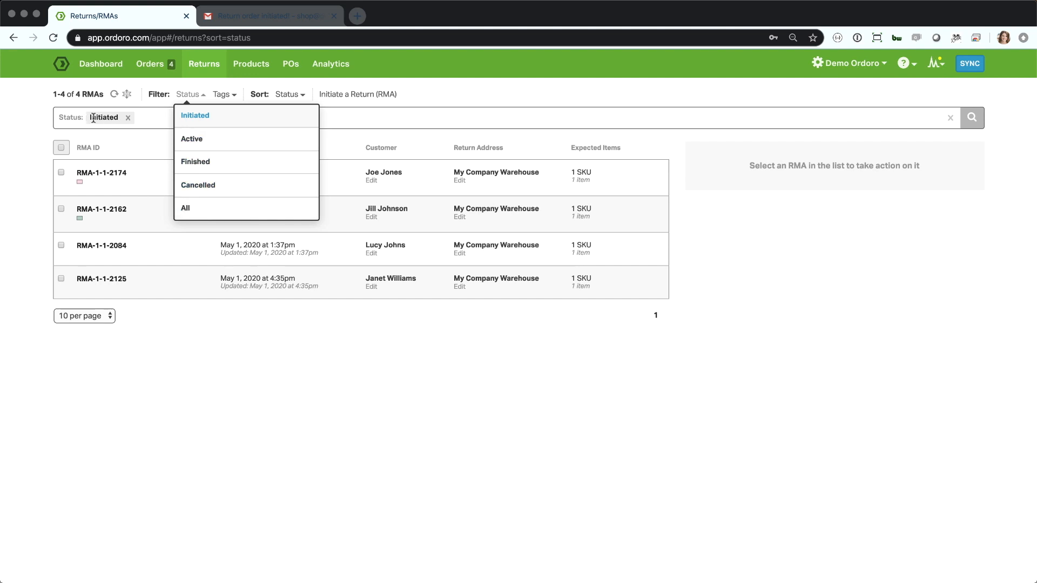
pyautogui.click(168, 320)
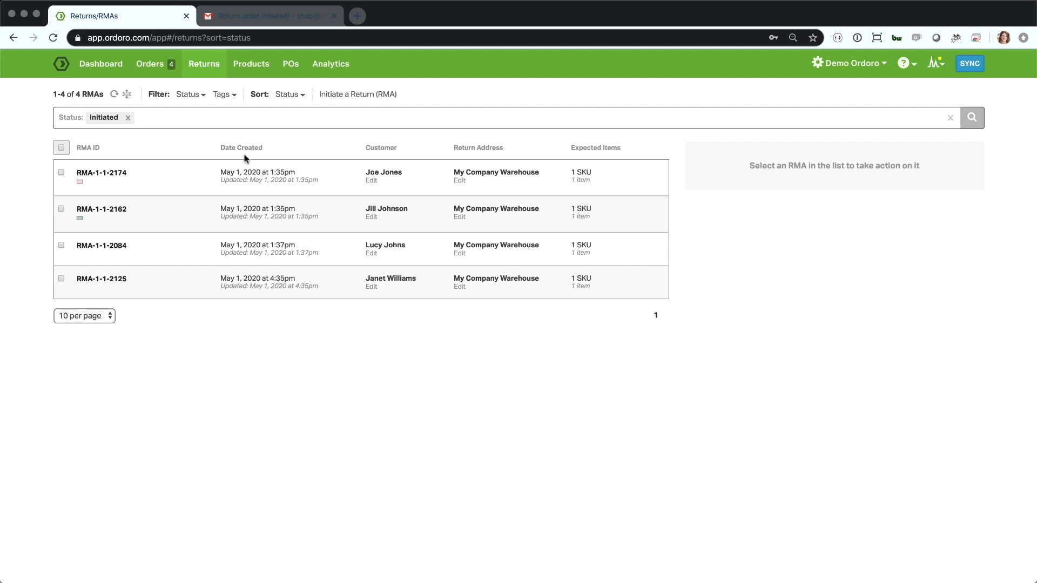
pyautogui.click(225, 96)
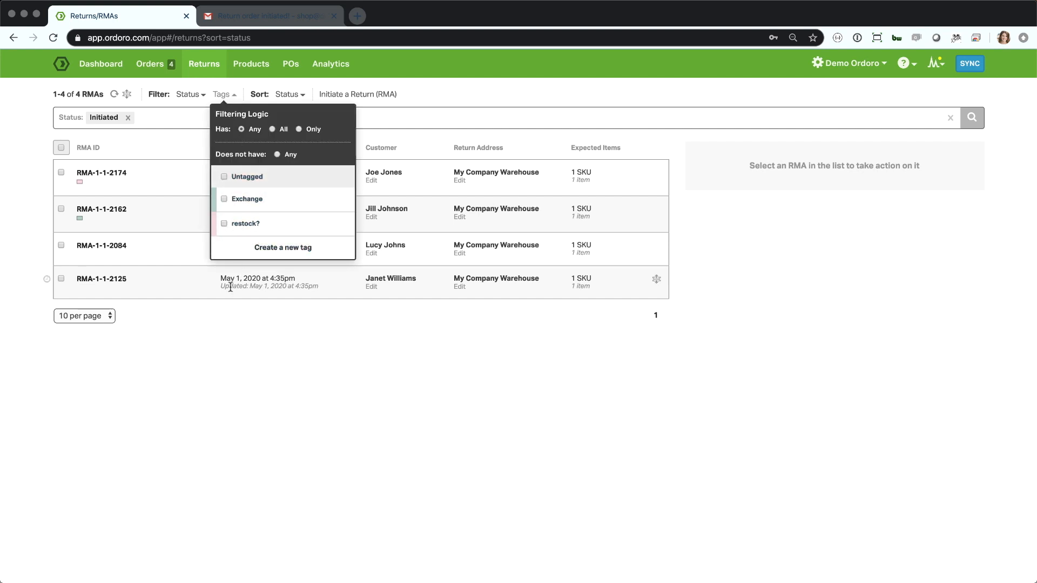
pyautogui.click(255, 428)
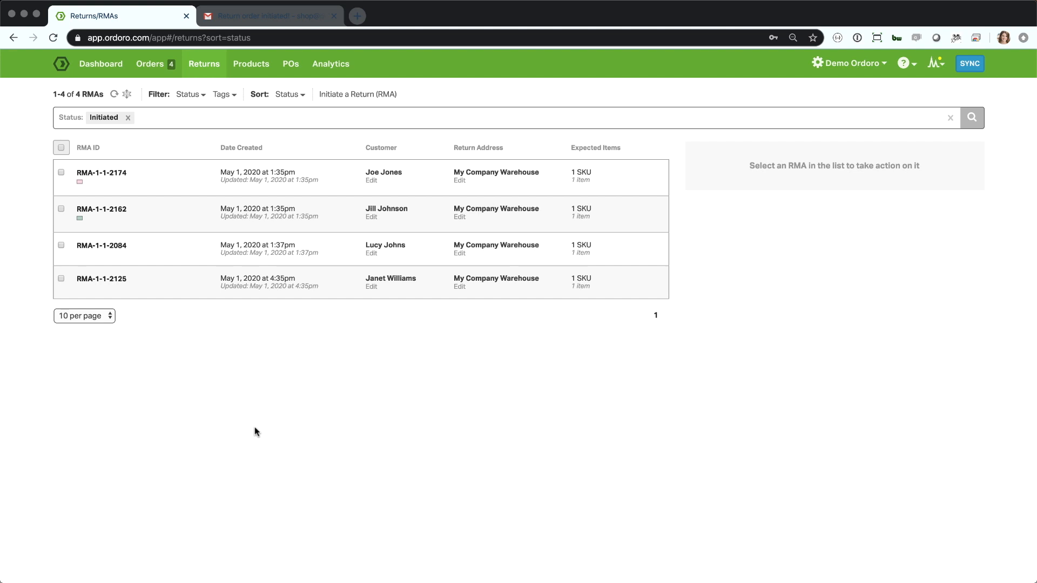
pyautogui.click(295, 95)
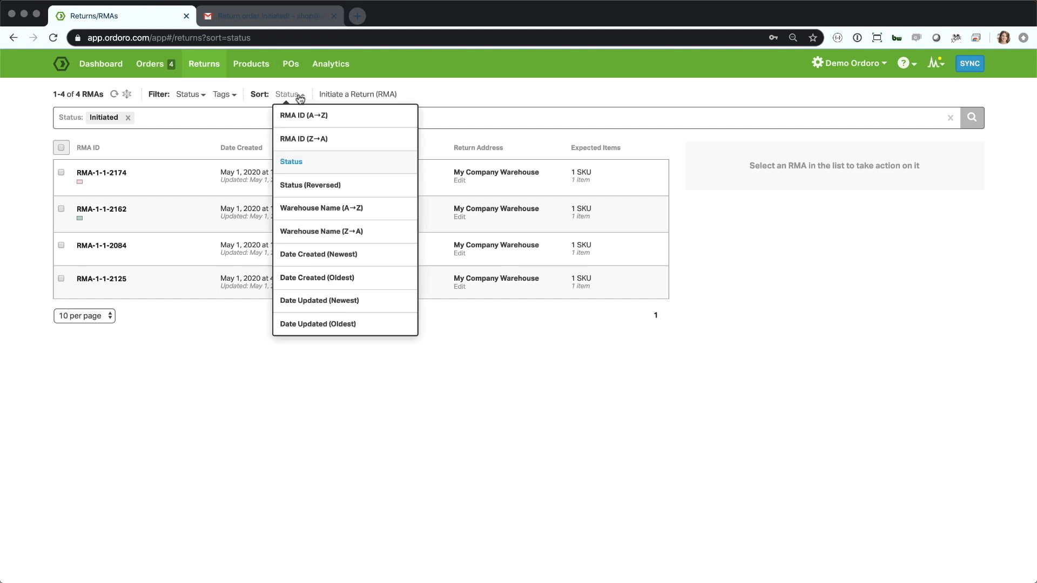
pyautogui.click(501, 96)
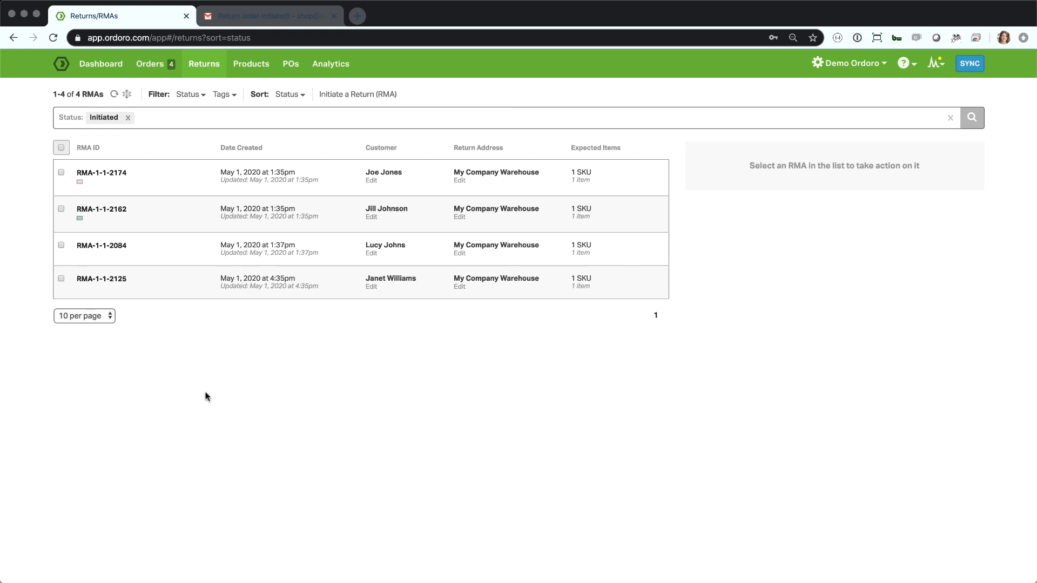
# Open the details of the newly created Medium Tee return from the returns list.
pyautogui.click(100, 279)
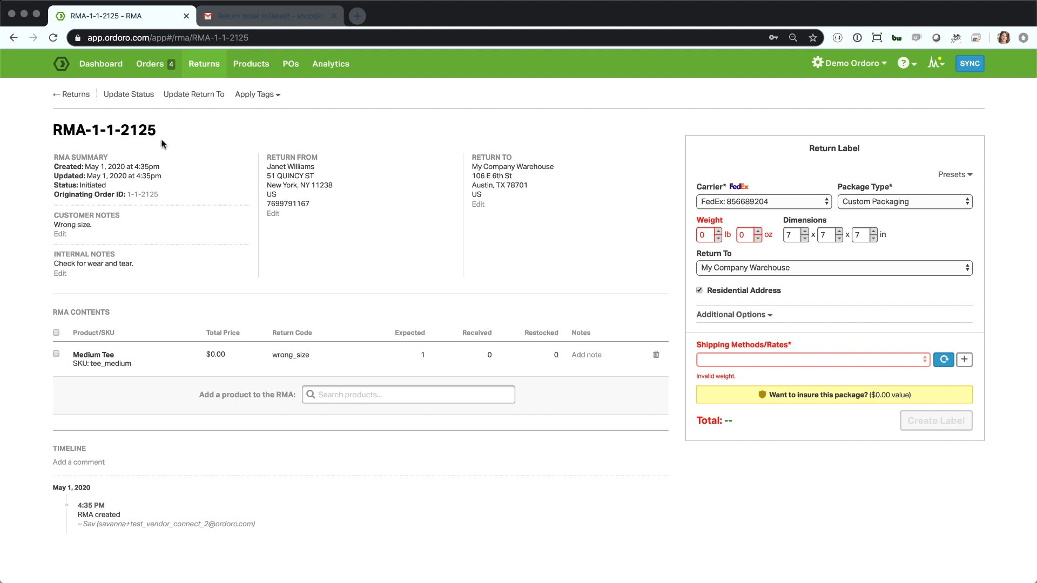
# View the originating order of the return and go back to the return's detail page.
pyautogui.doubleClick(91, 185)
pyautogui.click(140, 196)
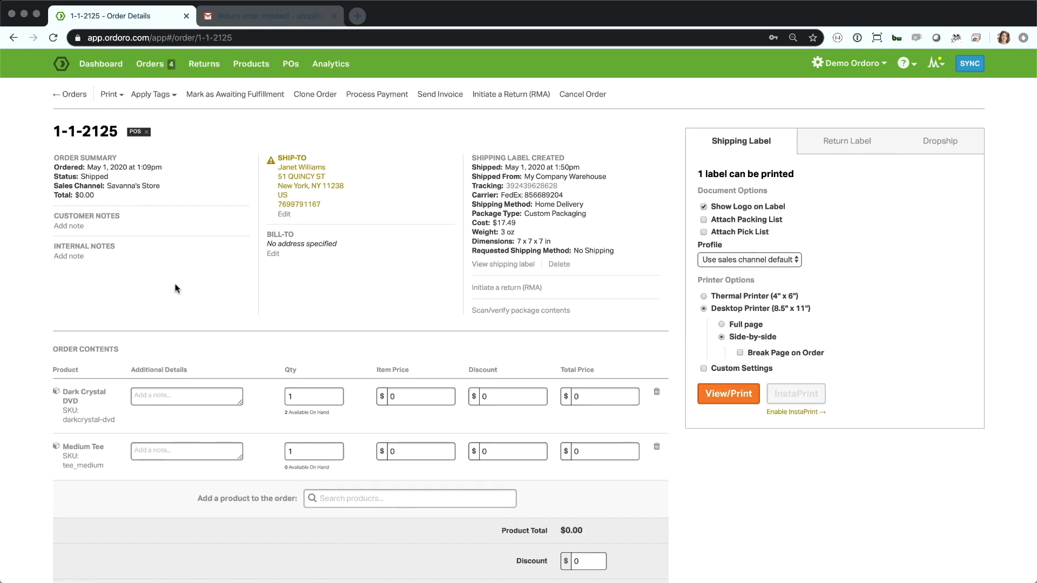
pyautogui.hscroll(-5, 175, 284)
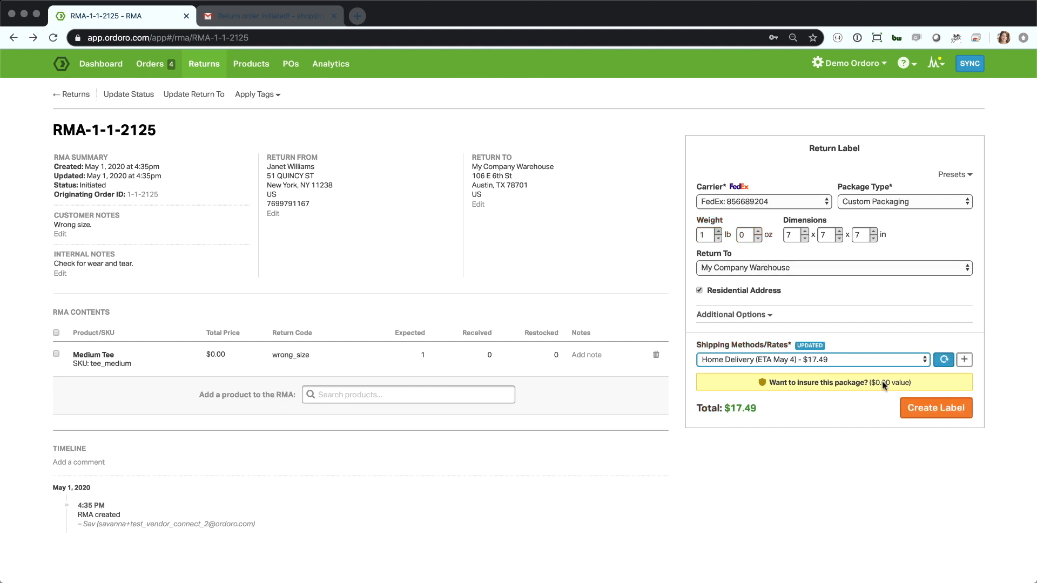
# Create the 1 lb FedEx Home Delivery return label and email it using the sales channel default profile.
pyautogui.click(928, 406)
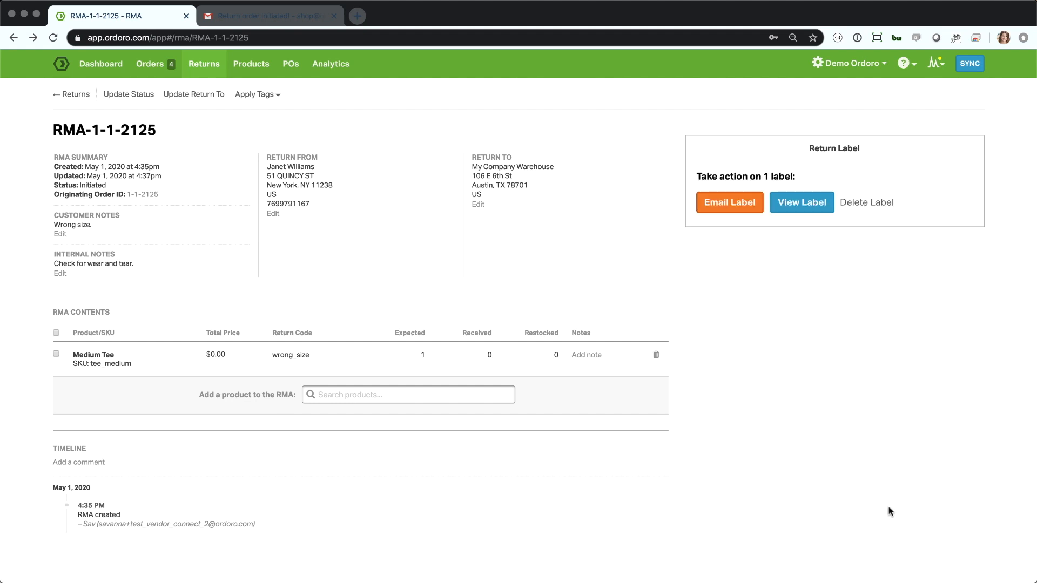
pyautogui.click(727, 204)
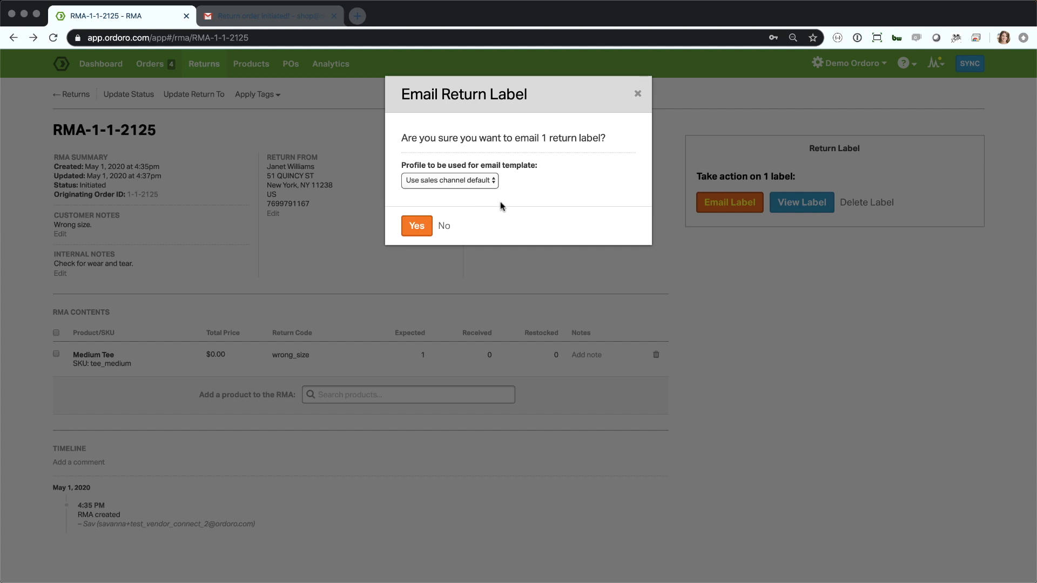
pyautogui.click(479, 180)
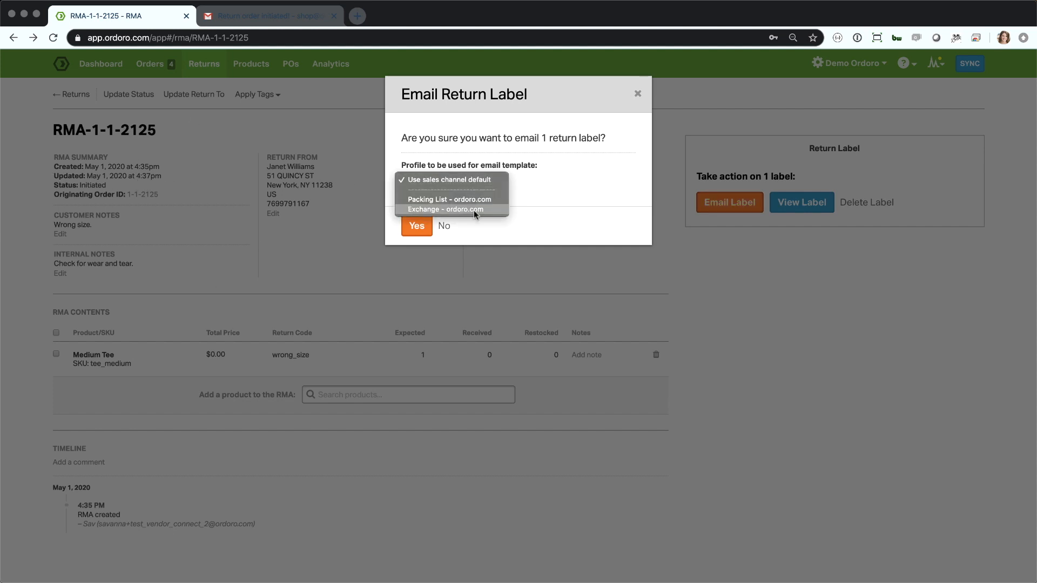
pyautogui.click(515, 199)
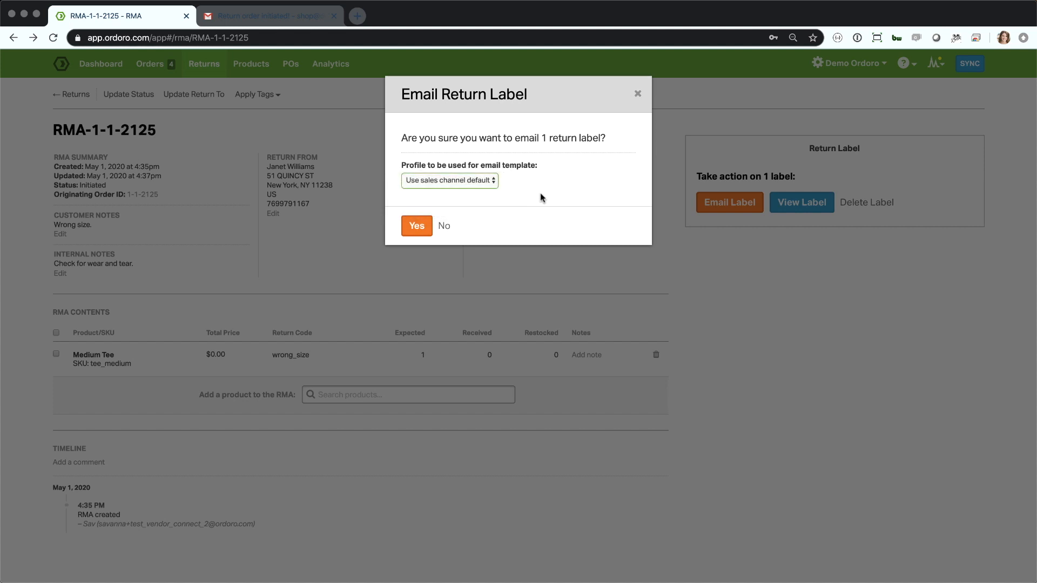
pyautogui.click(416, 224)
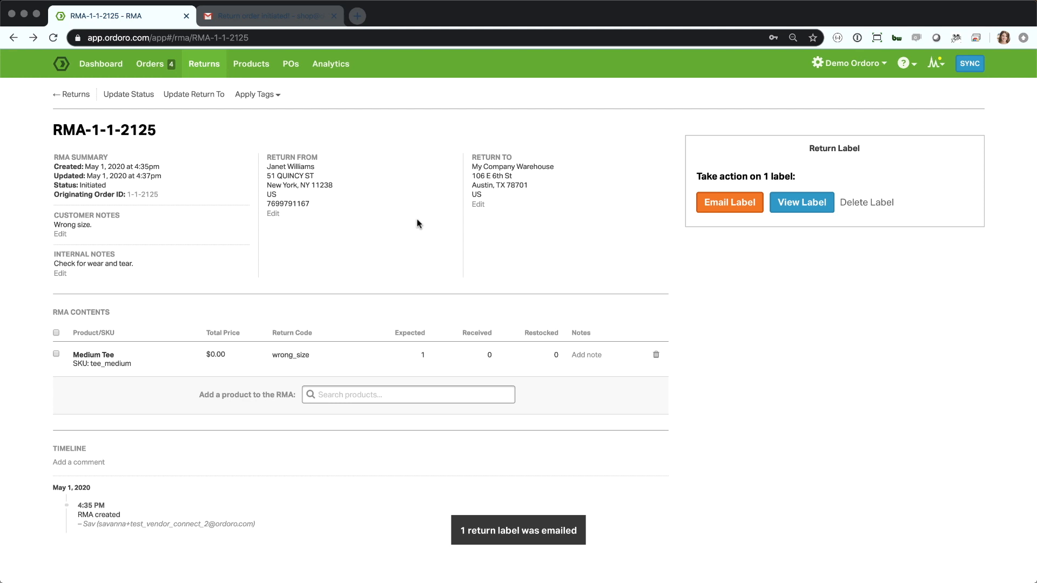
# Switch to Gmail and examine the "Return order initiated!" email, including its returned item, instructions and attached PDF.
pyautogui.click(265, 20)
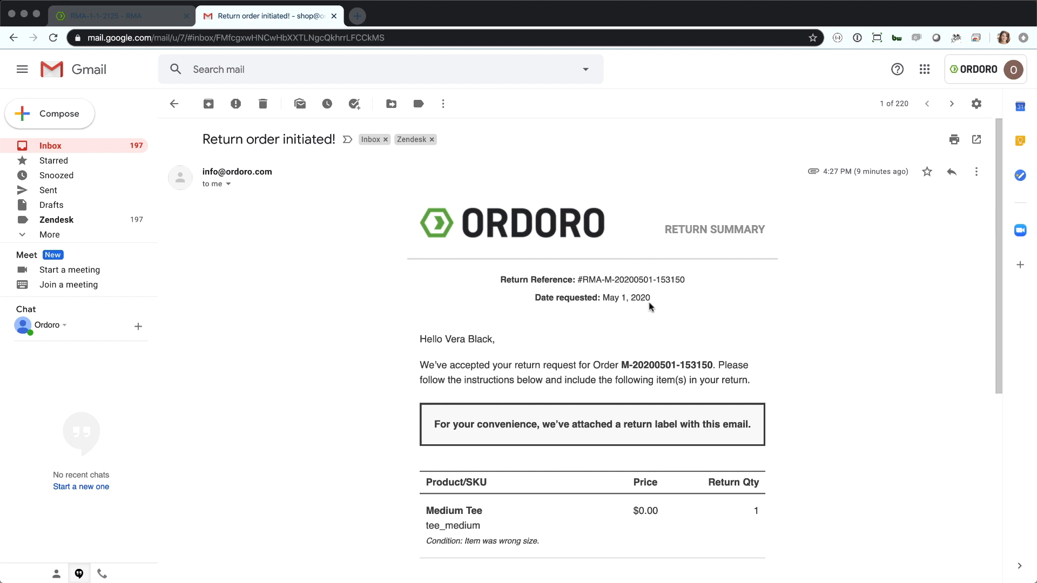
pyautogui.scroll(-3, 593, 355)
pyautogui.scroll(-1, 590, 355)
pyautogui.scroll(-1, 591, 352)
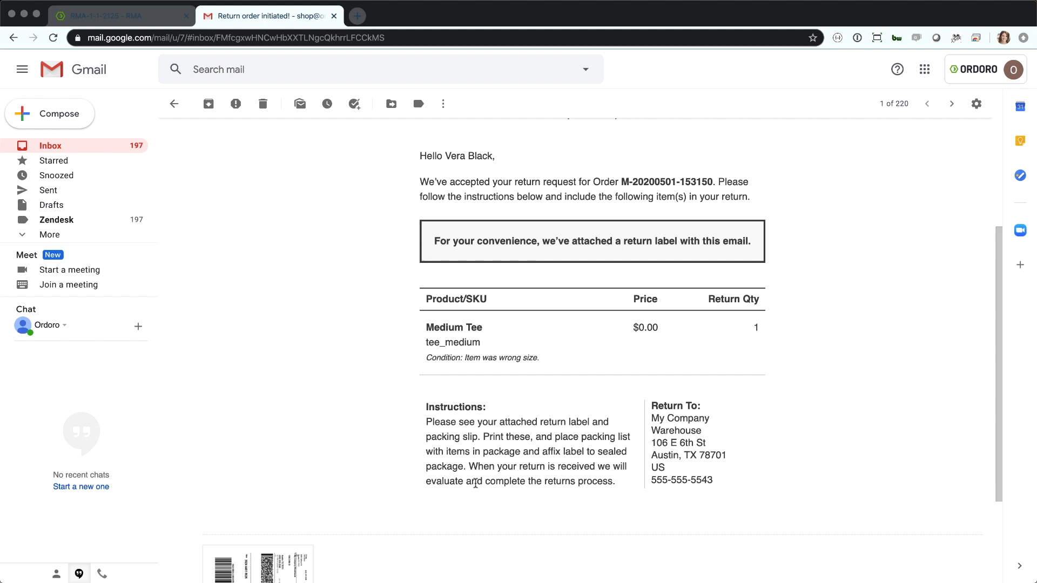
pyautogui.scroll(-3, 443, 496)
pyautogui.moveTo(289, 463)
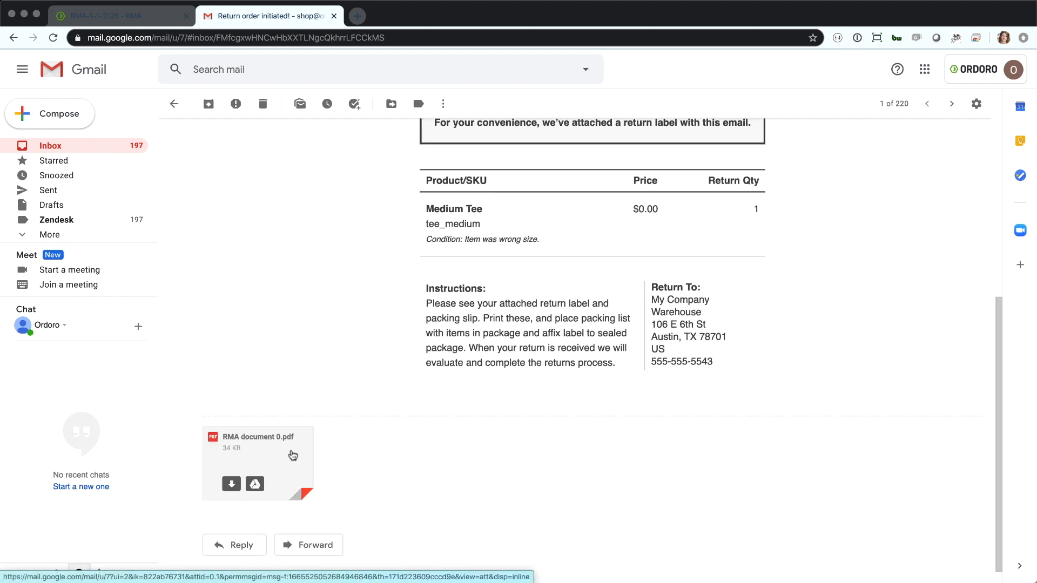
pyautogui.scroll(3, 370, 407)
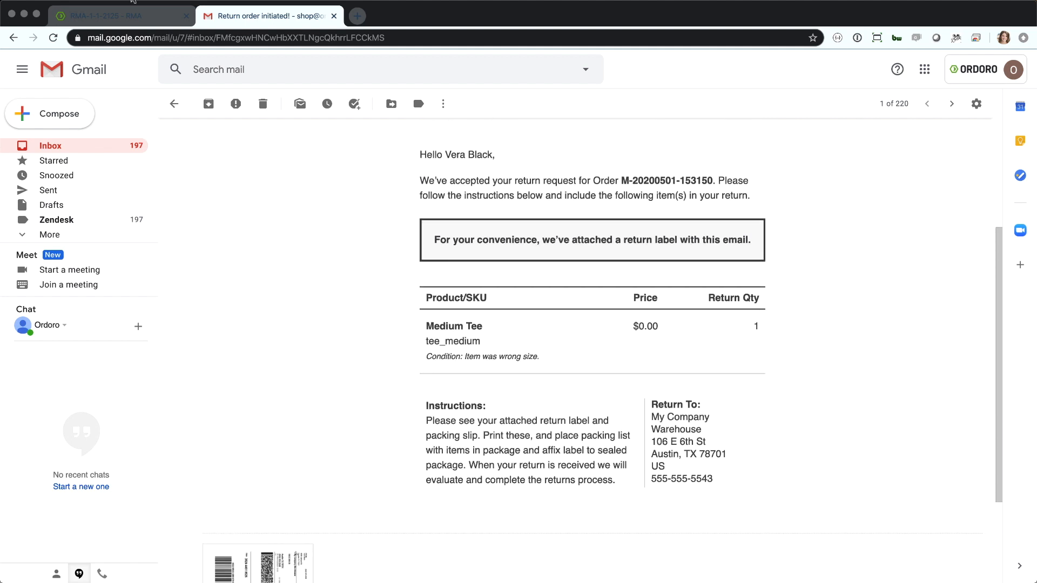
# Switch back to Ordoro and update the return's status to Active.
pyautogui.click(132, 10)
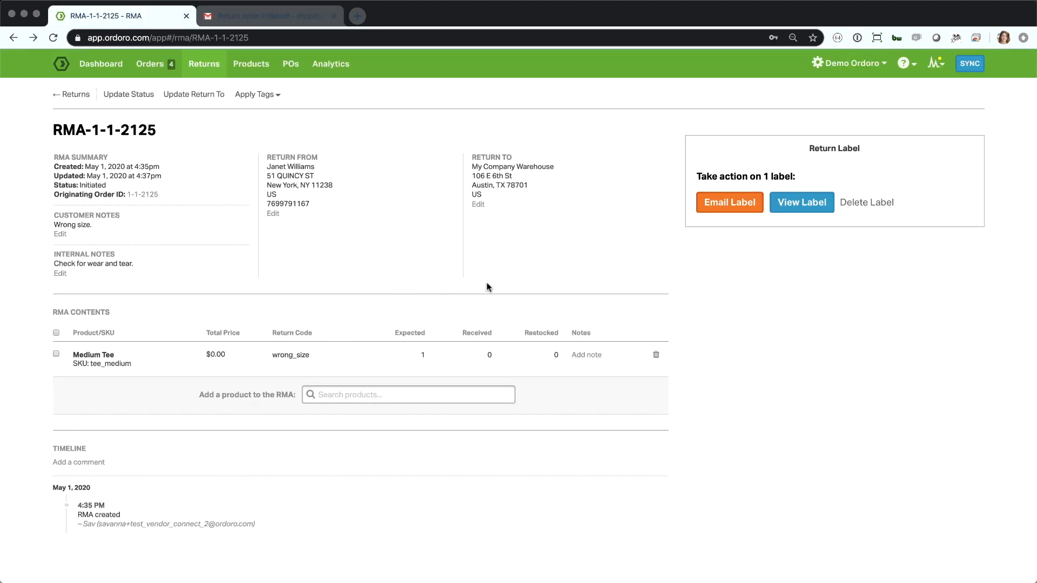
pyautogui.click(140, 95)
pyautogui.click(405, 208)
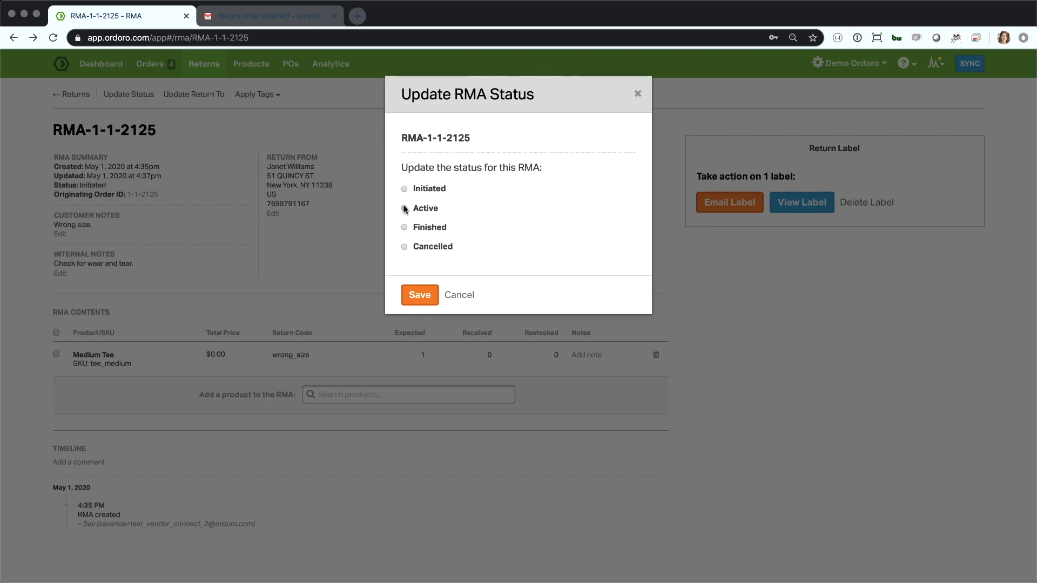
pyautogui.click(428, 296)
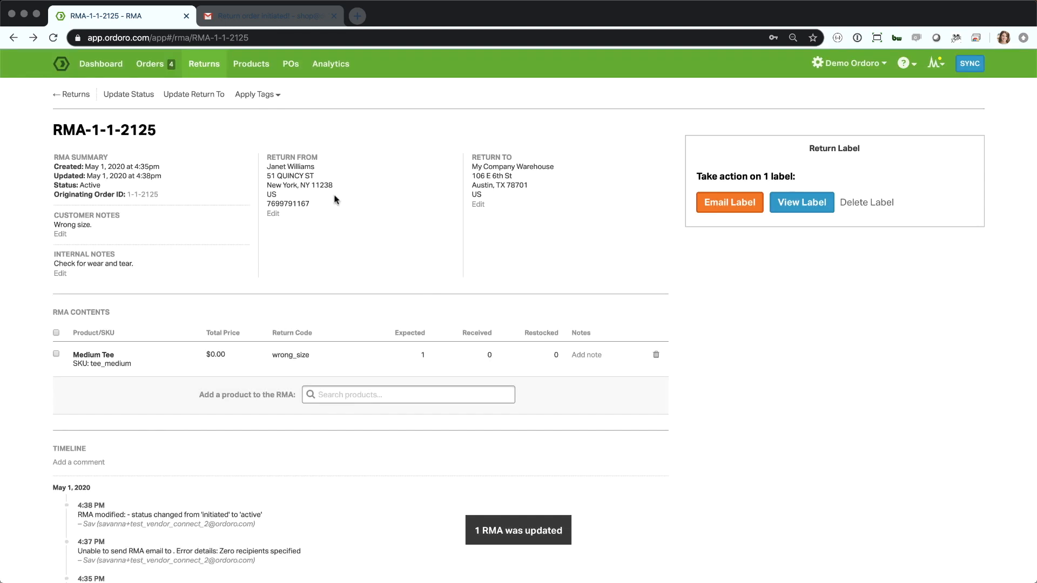
# Filter the returns list by Active status and reopen the Medium Tee return.
pyautogui.click(214, 73)
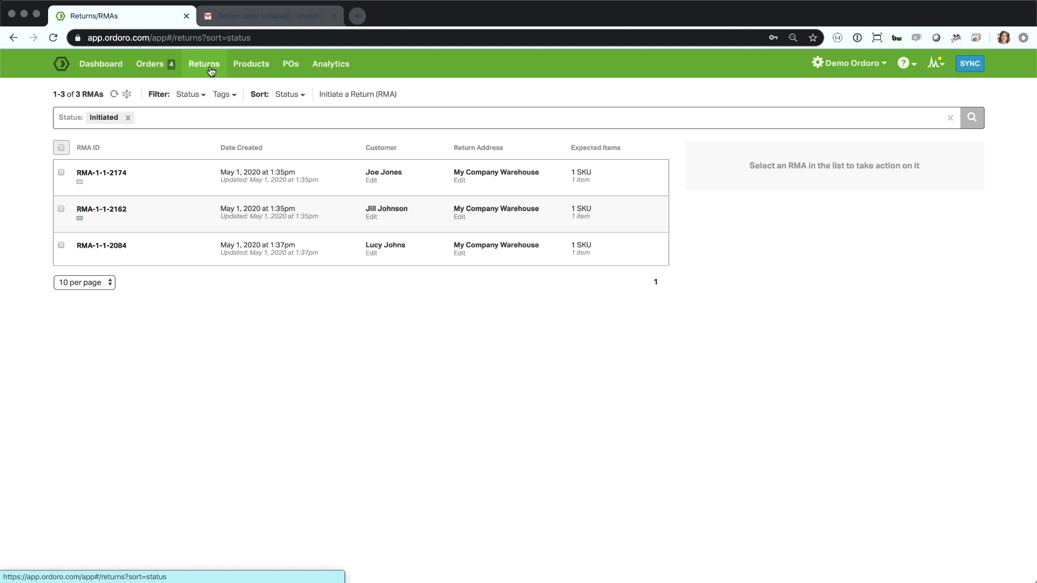
pyautogui.click(188, 99)
pyautogui.click(193, 137)
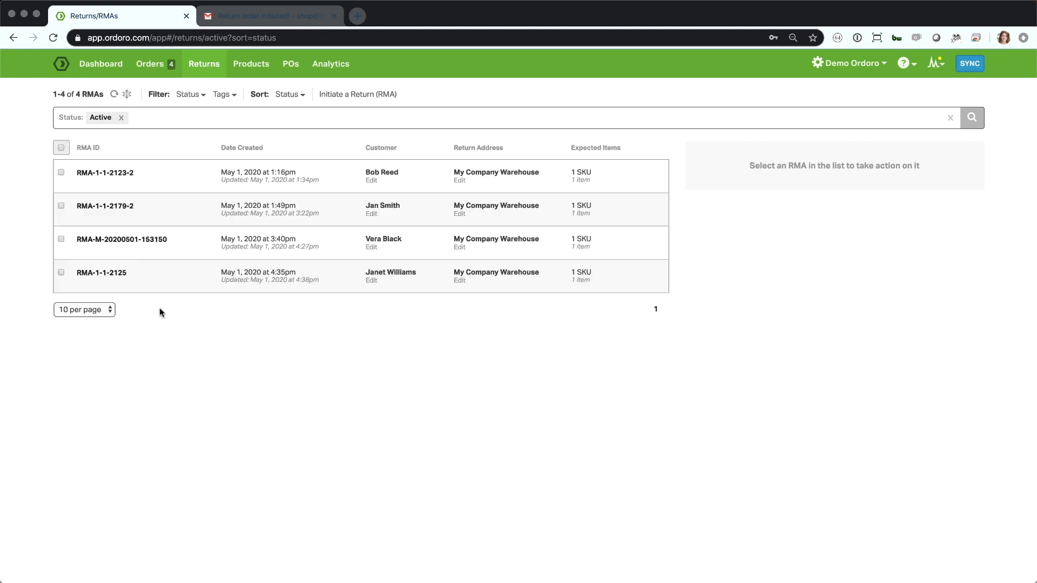
pyautogui.click(99, 272)
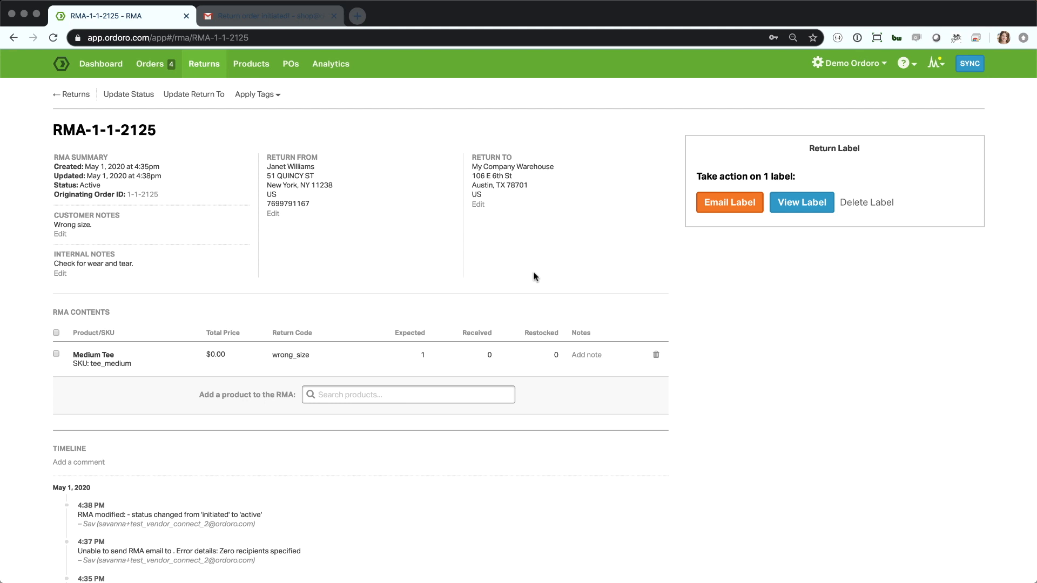
# Record a received quantity of 1 for the Medium Tee and check the product's warehouse stock.
pyautogui.click(490, 355)
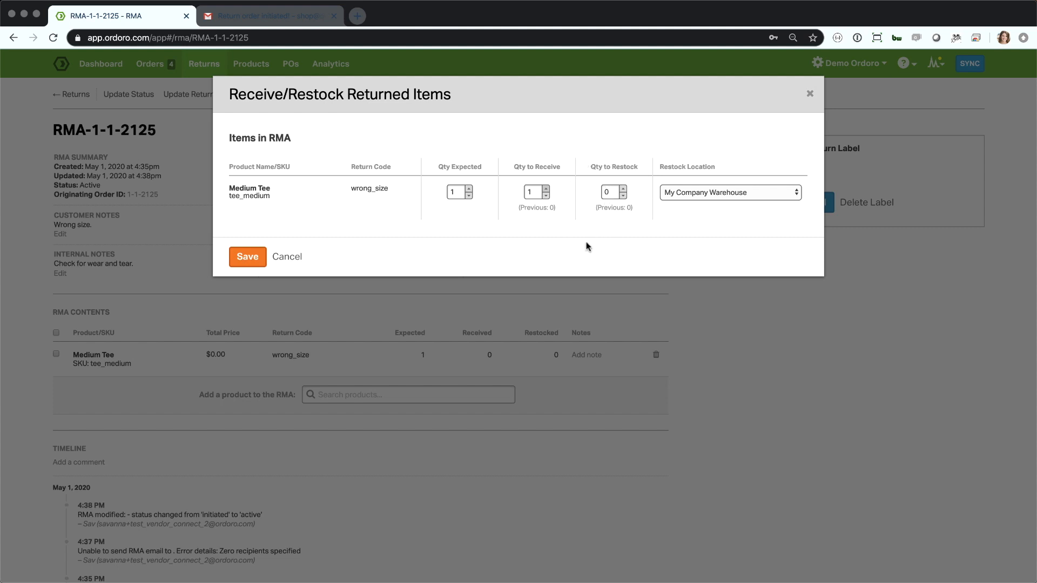
pyautogui.click(246, 258)
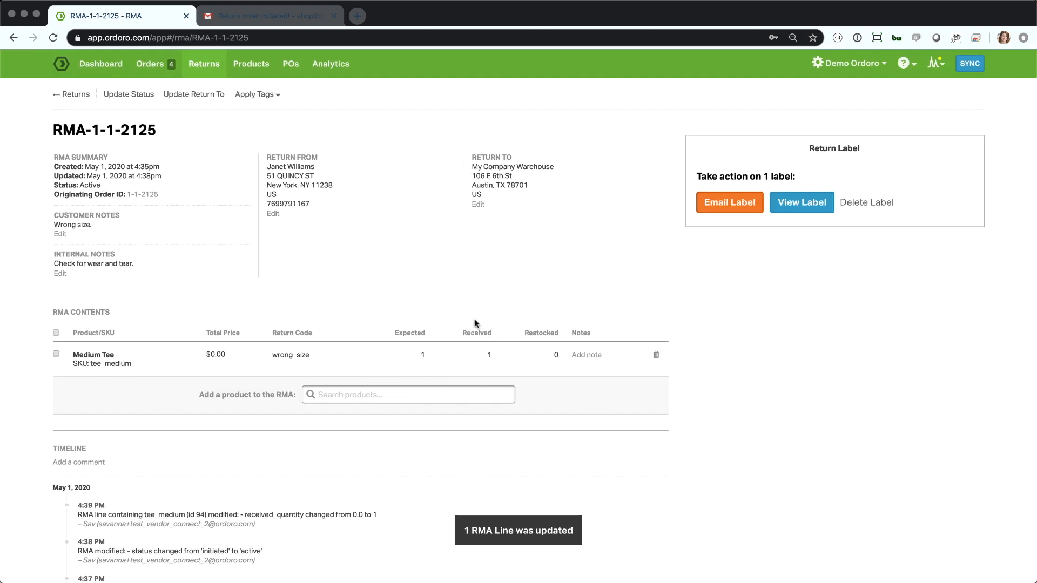
pyautogui.click(108, 367)
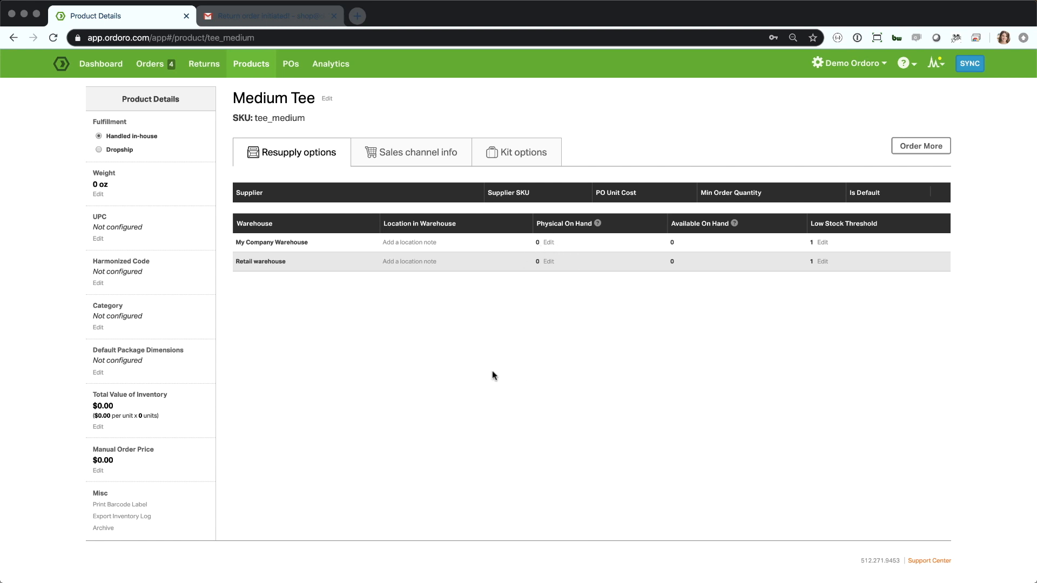
pyautogui.press('super+bracketleft')
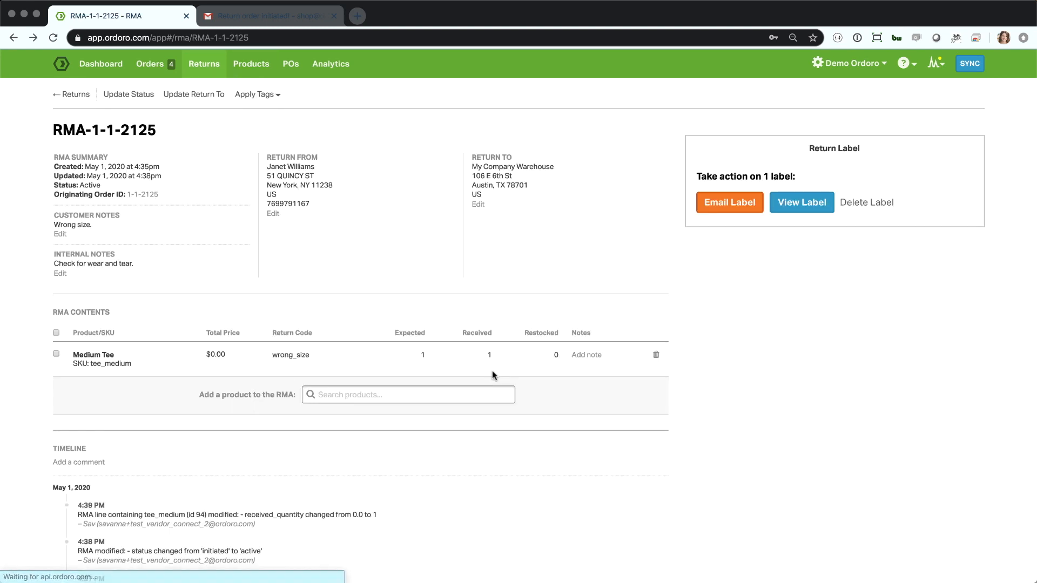
# Restock 1 Medium Tee to My Company Warehouse and check the product's stock on hand again.
pyautogui.click(556, 357)
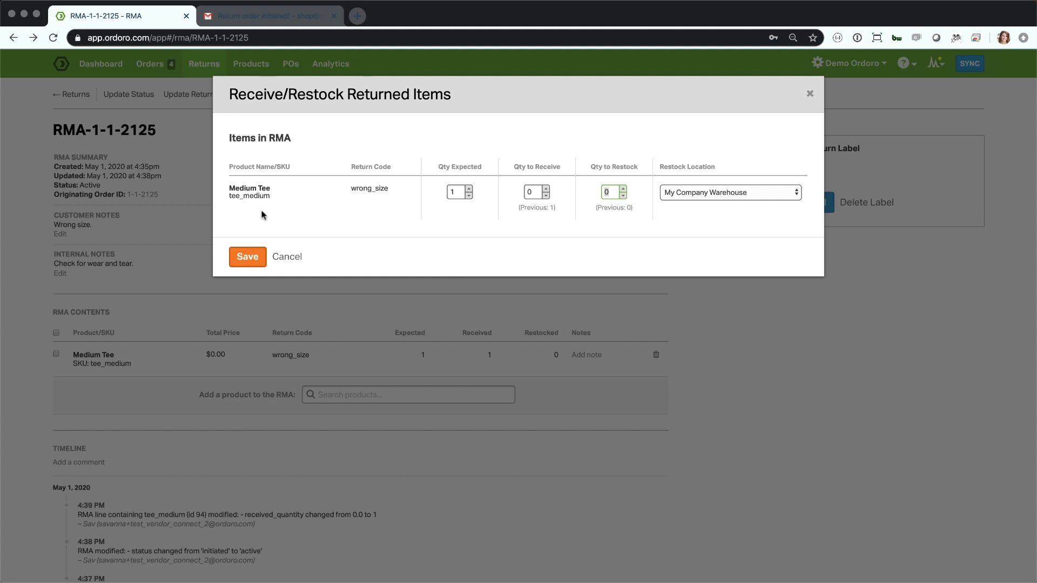
pyautogui.click(623, 189)
pyautogui.click(250, 259)
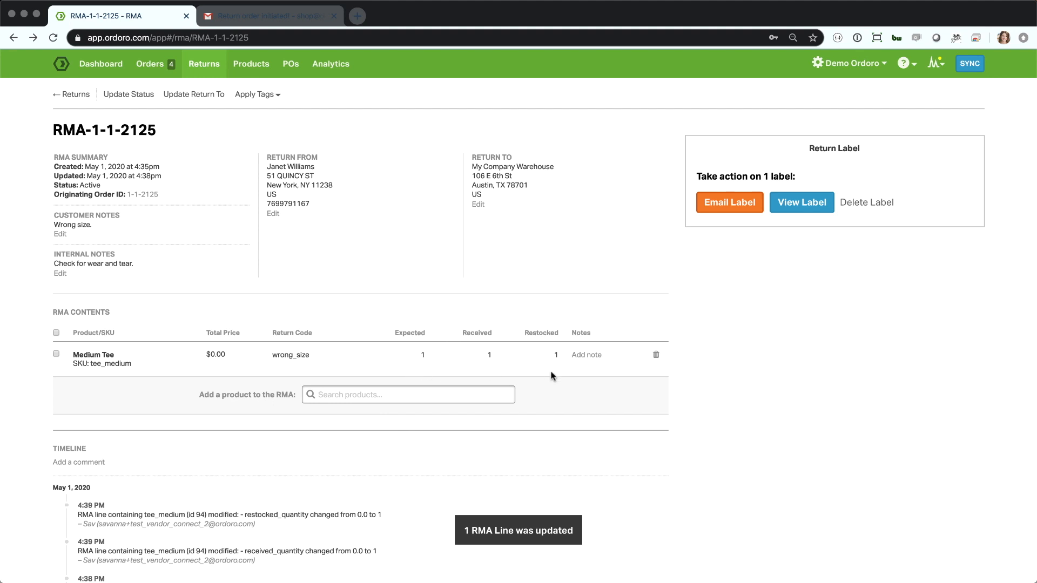
pyautogui.click(115, 362)
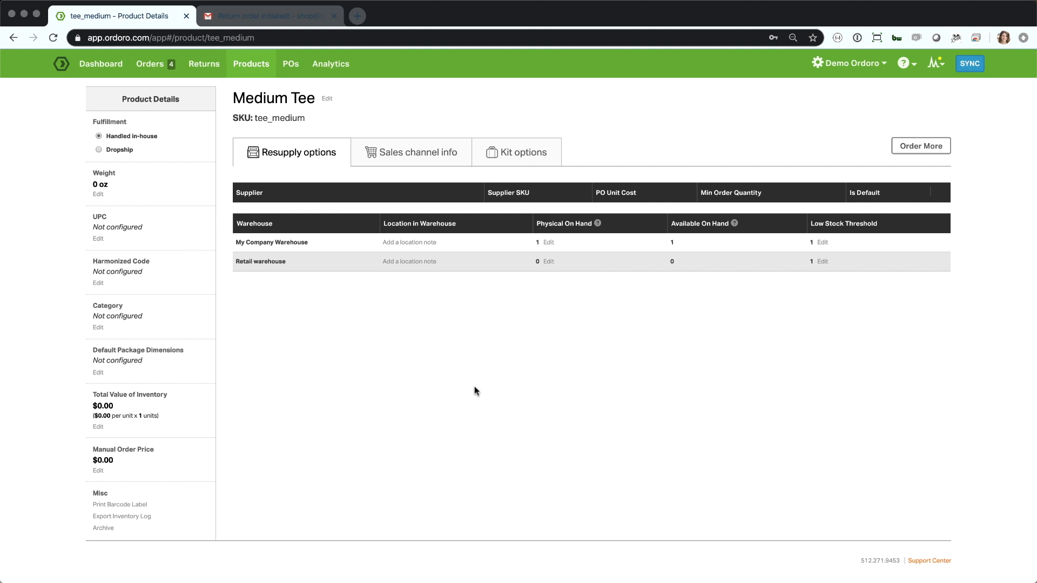
pyautogui.press('super+bracketleft')
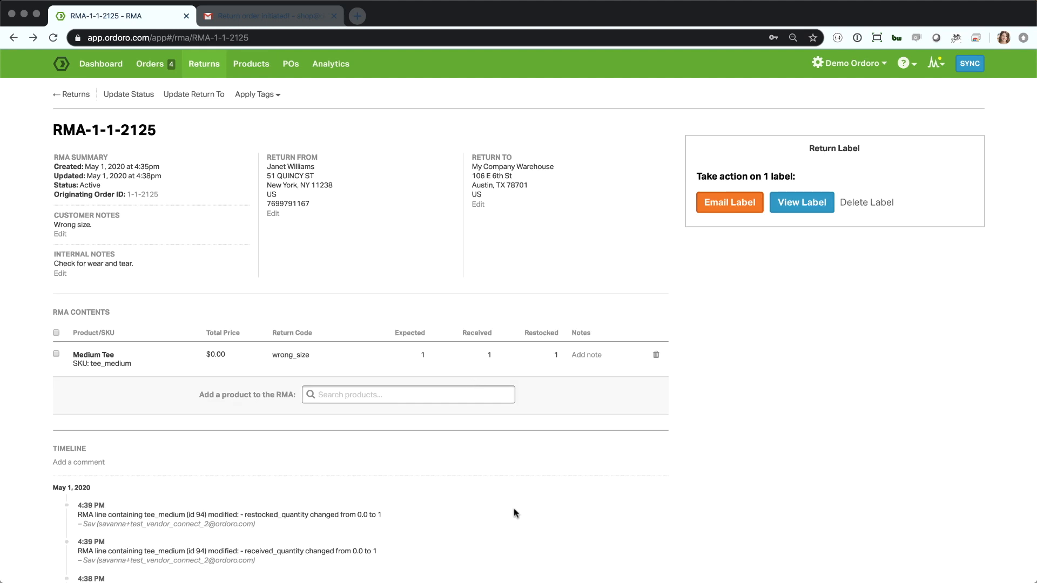
# Review the return's timeline and update its status to Finished.
pyautogui.scroll(-2, 510, 484)
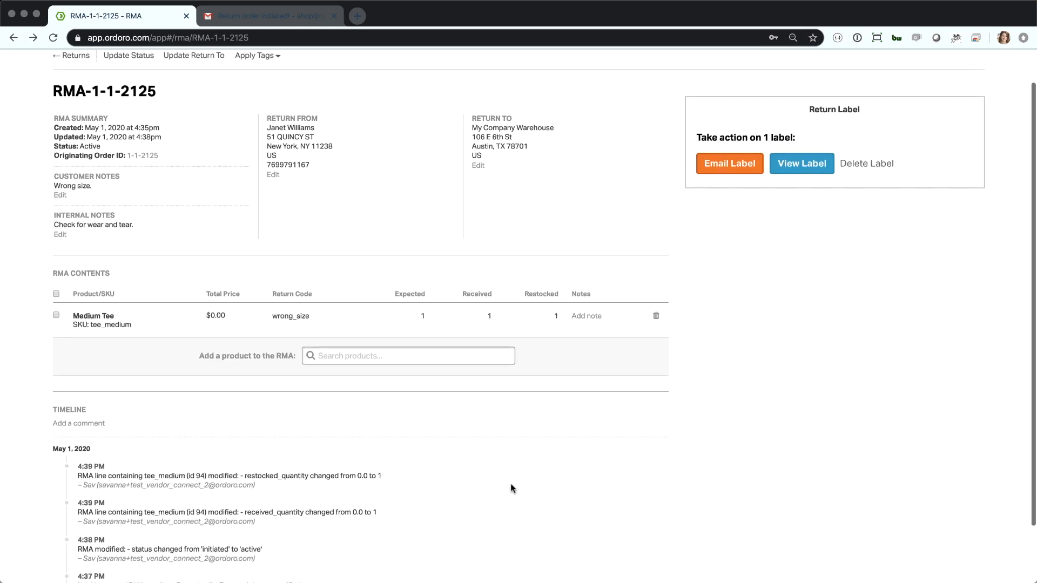
pyautogui.scroll(2, 511, 484)
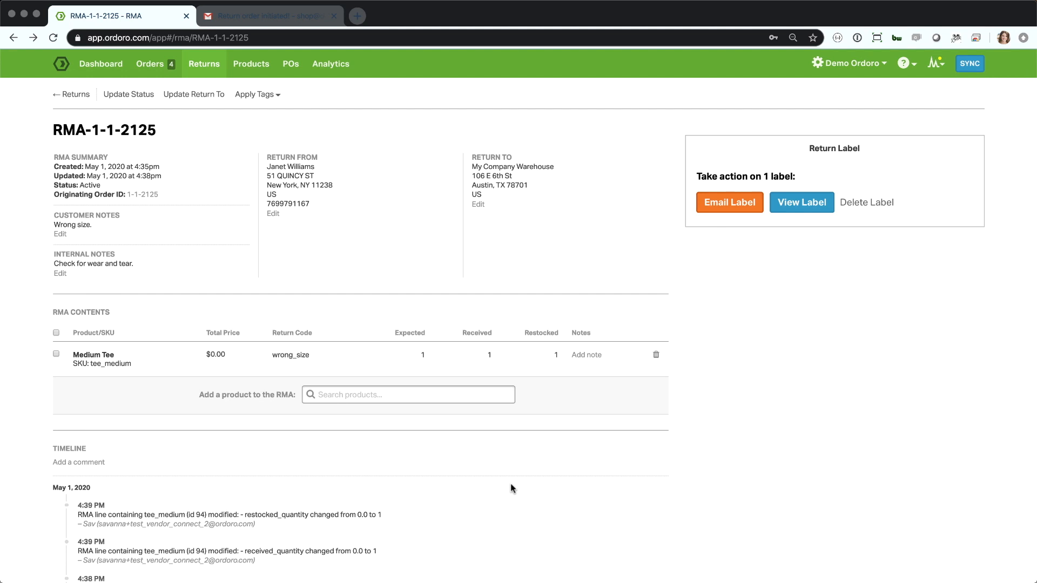
pyautogui.click(136, 97)
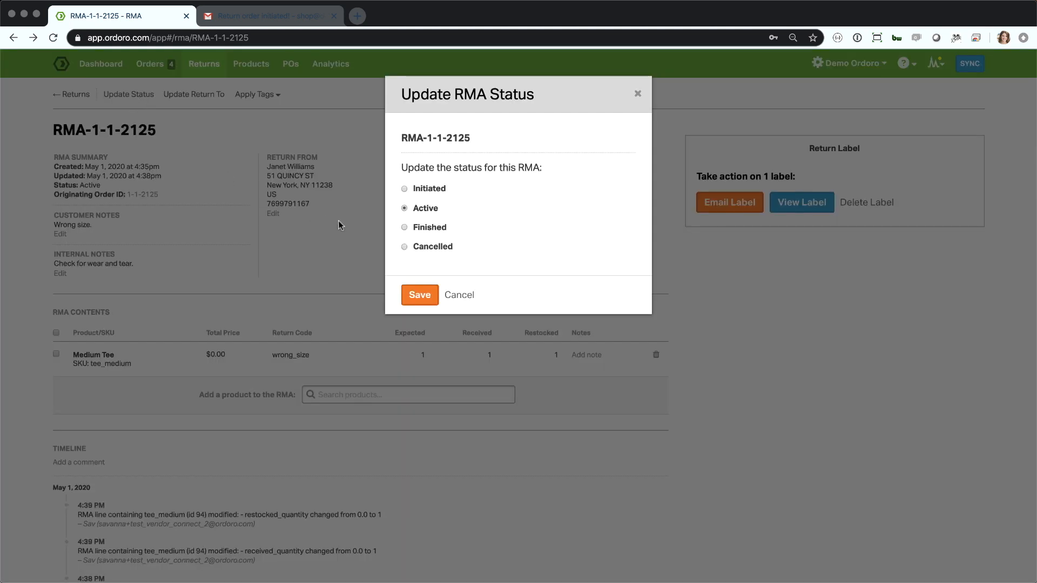
pyautogui.click(411, 295)
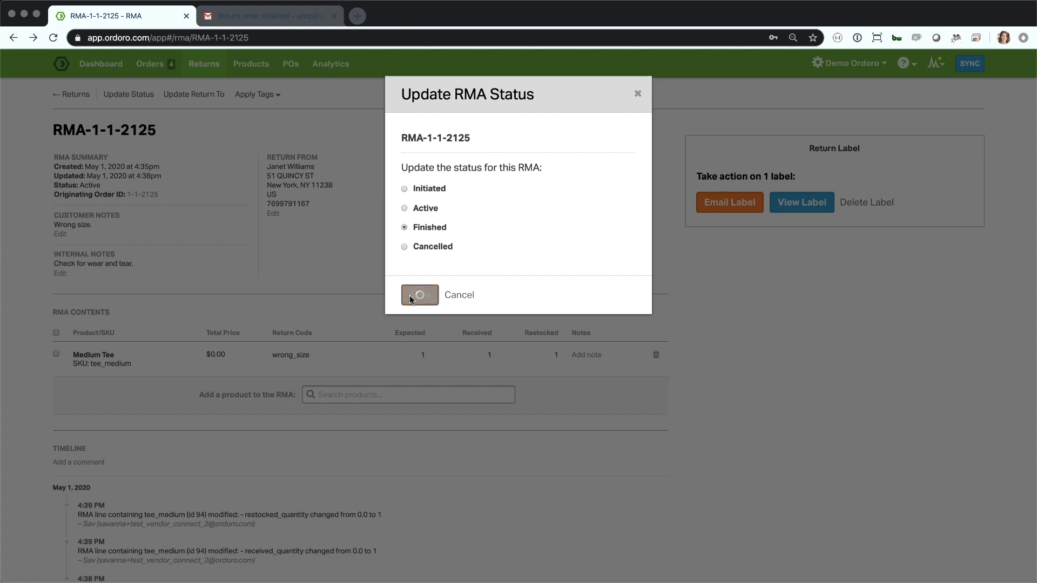
# Go to the returns list and filter it by Finished status.
pyautogui.click(200, 69)
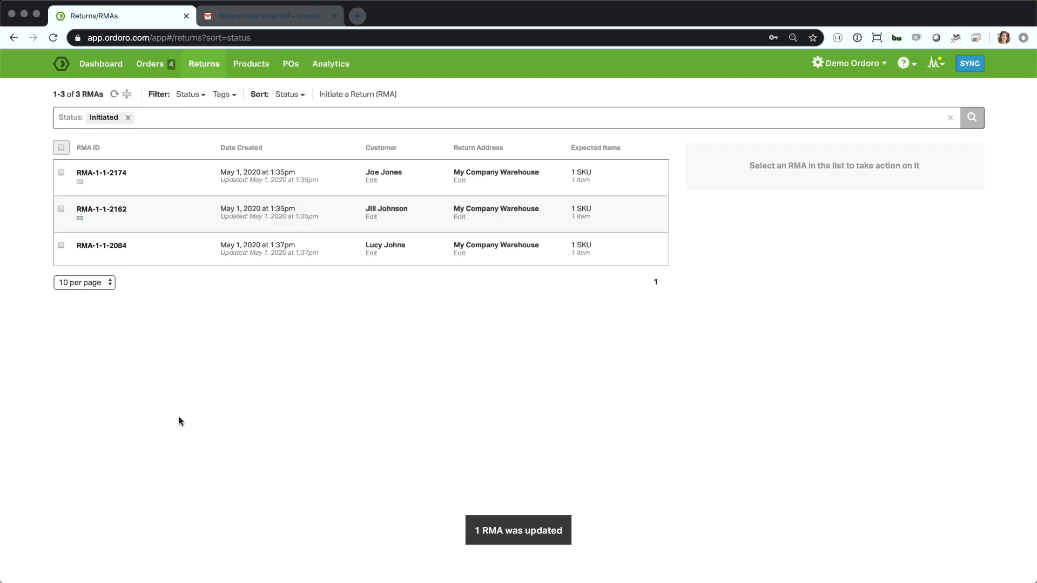
pyautogui.click(184, 98)
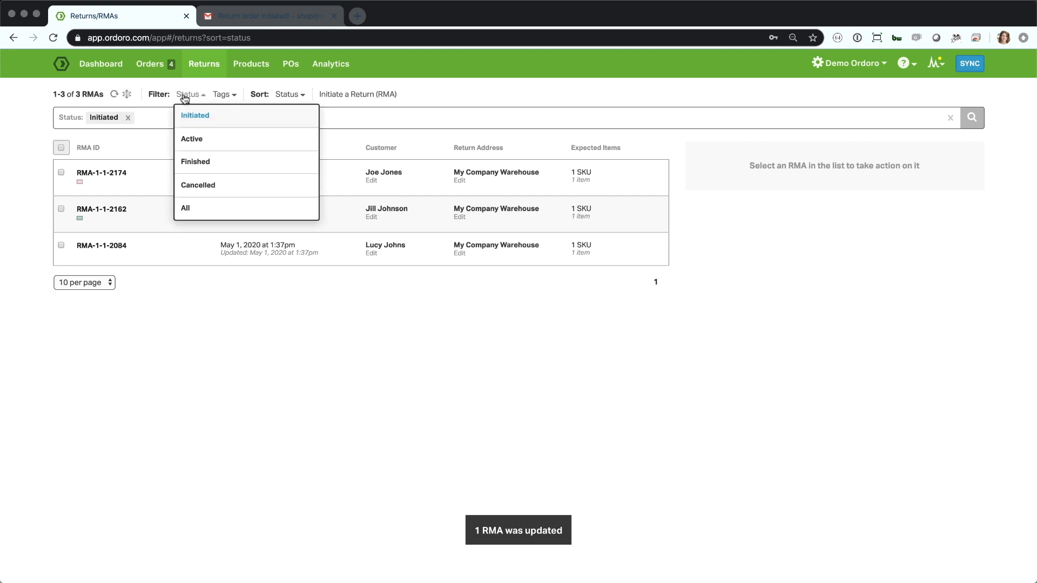
pyautogui.click(193, 162)
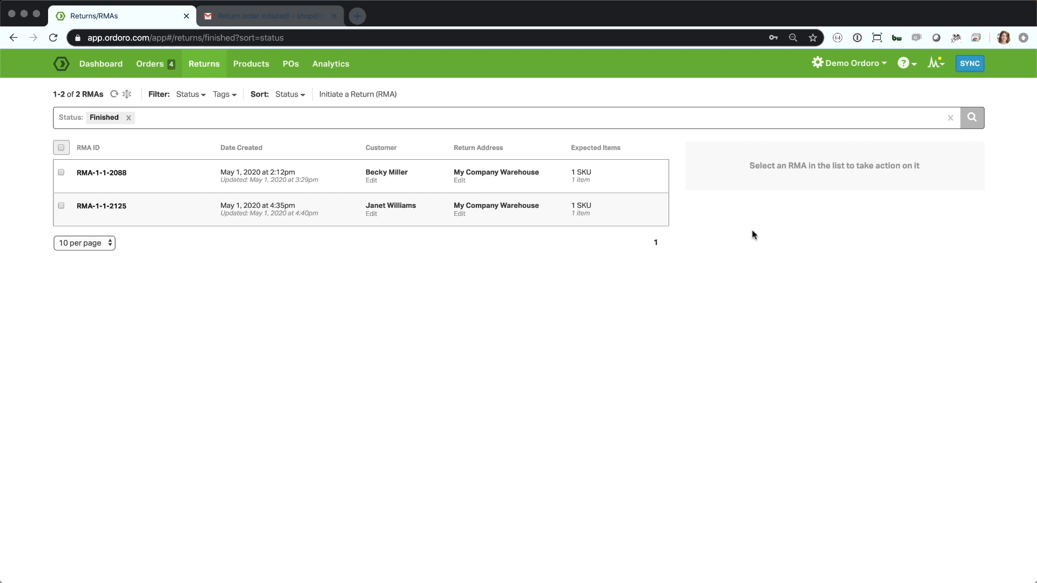
pyautogui.click(669, 9)
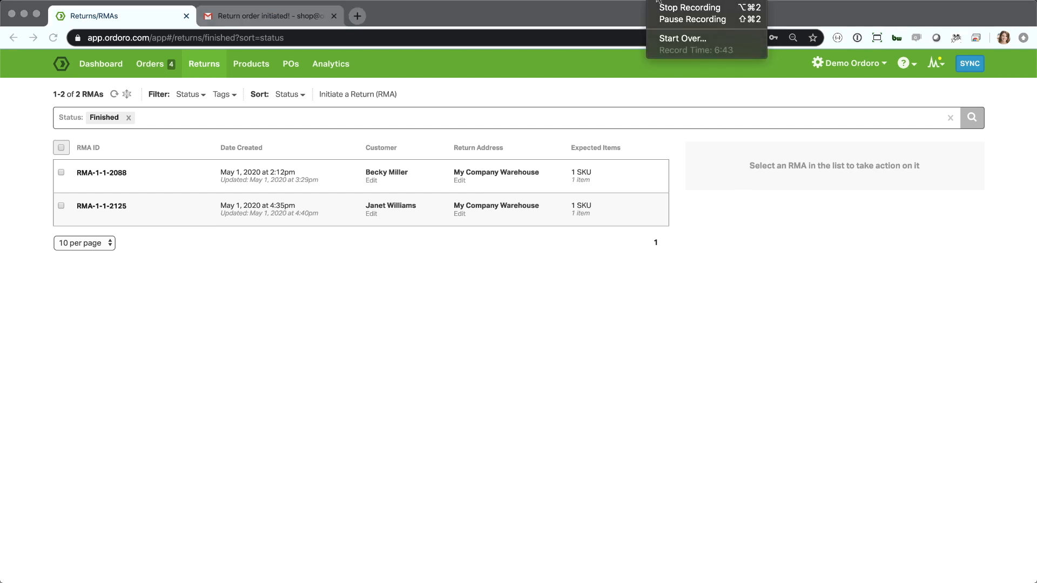
pyautogui.click(664, 9)
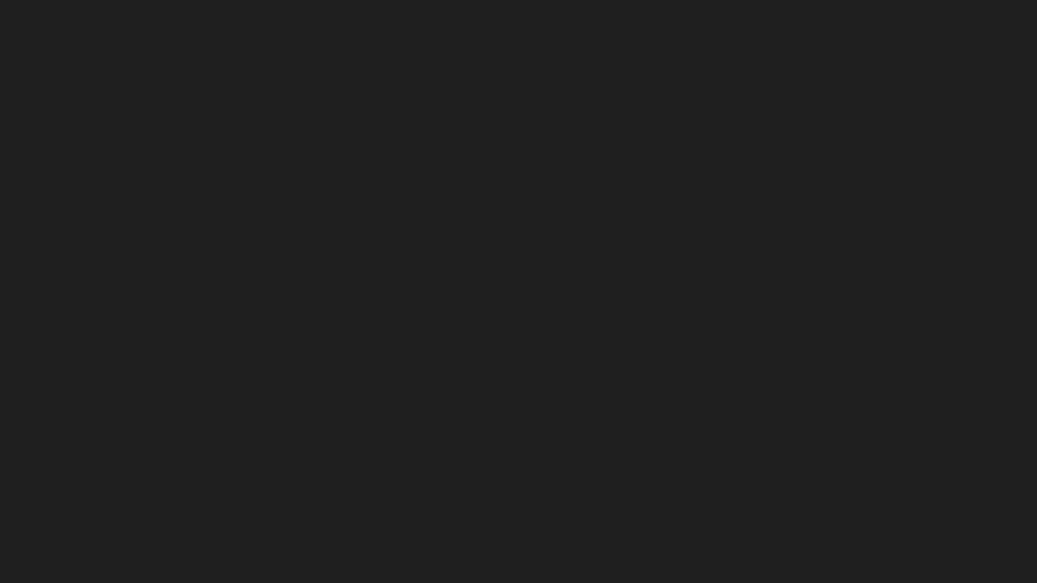